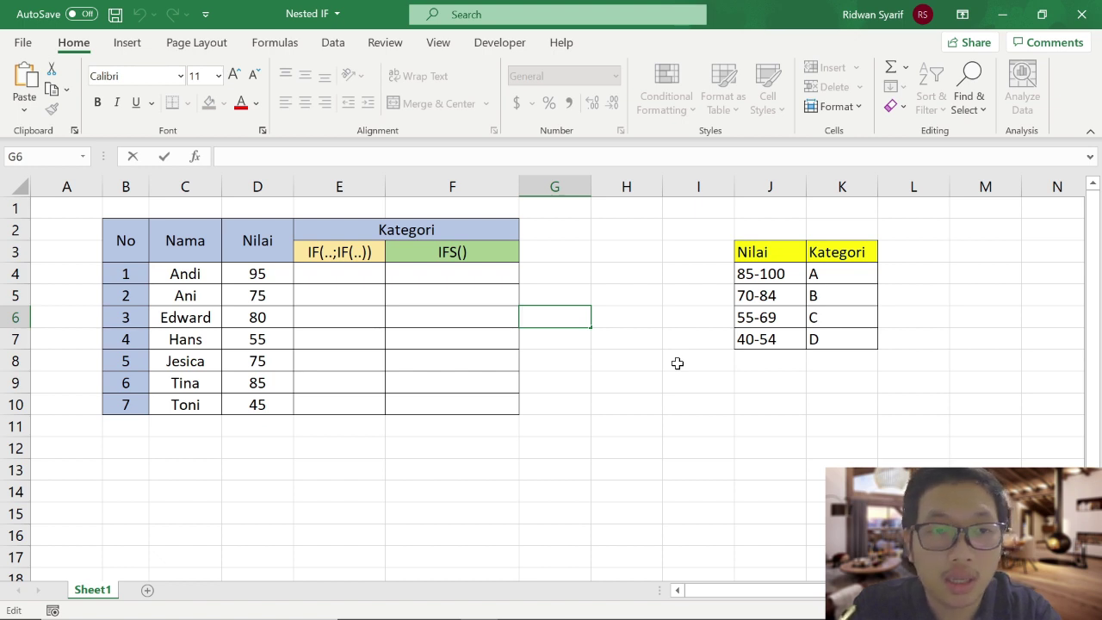
# Start an IF formula in cell E4 with the logical test D4>=85, ready for its true value.
pyautogui.click(622, 313)
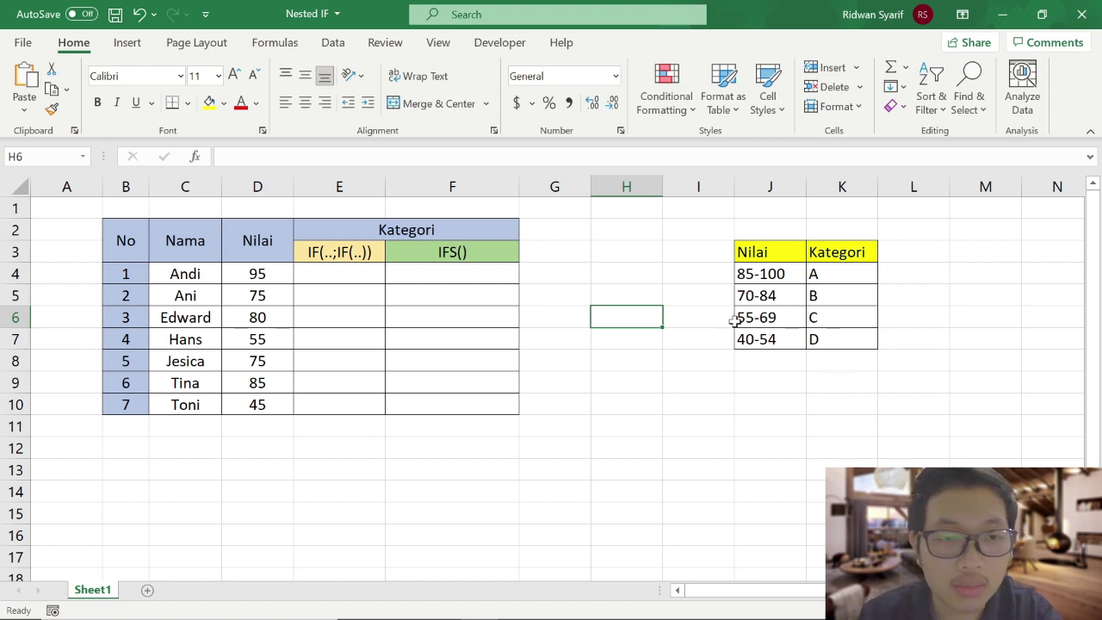
pyautogui.click(365, 275)
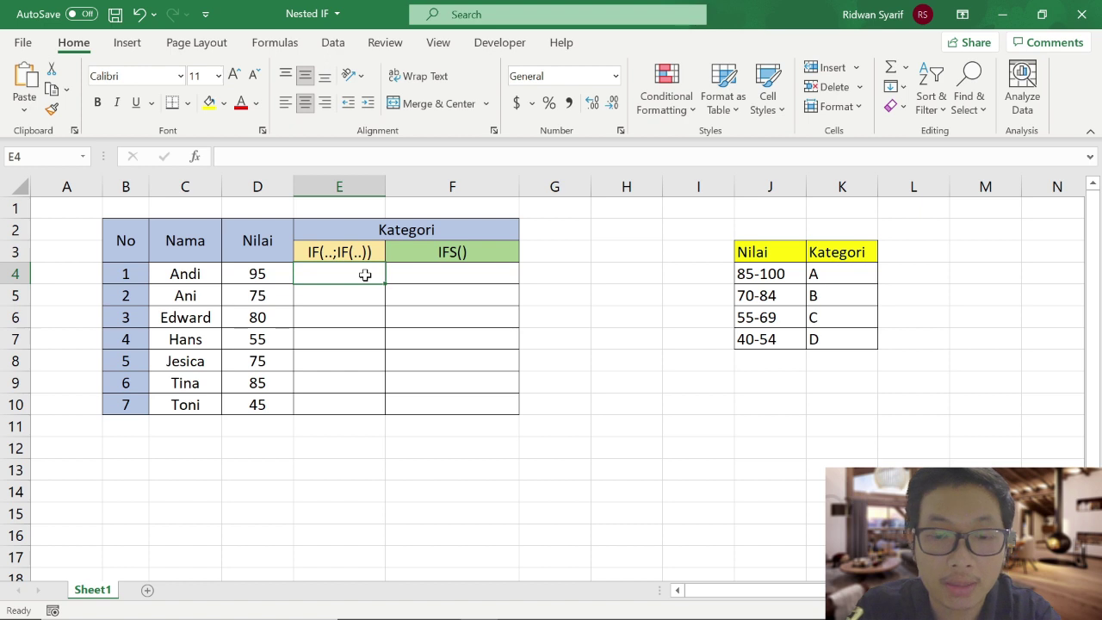
pyautogui.write('=IF')
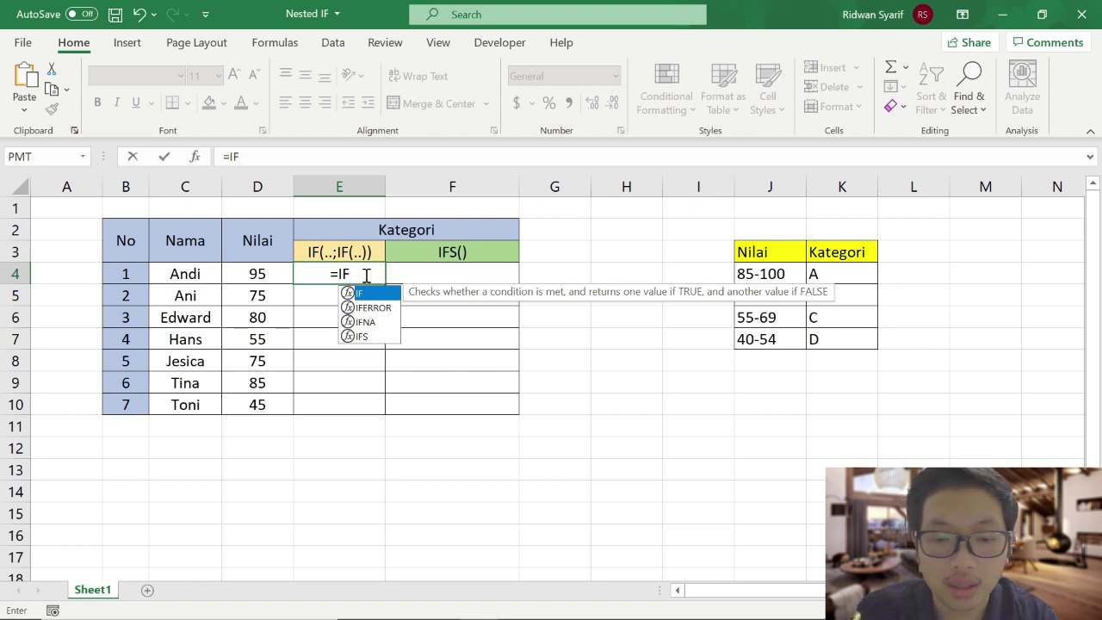
pyautogui.write('(')
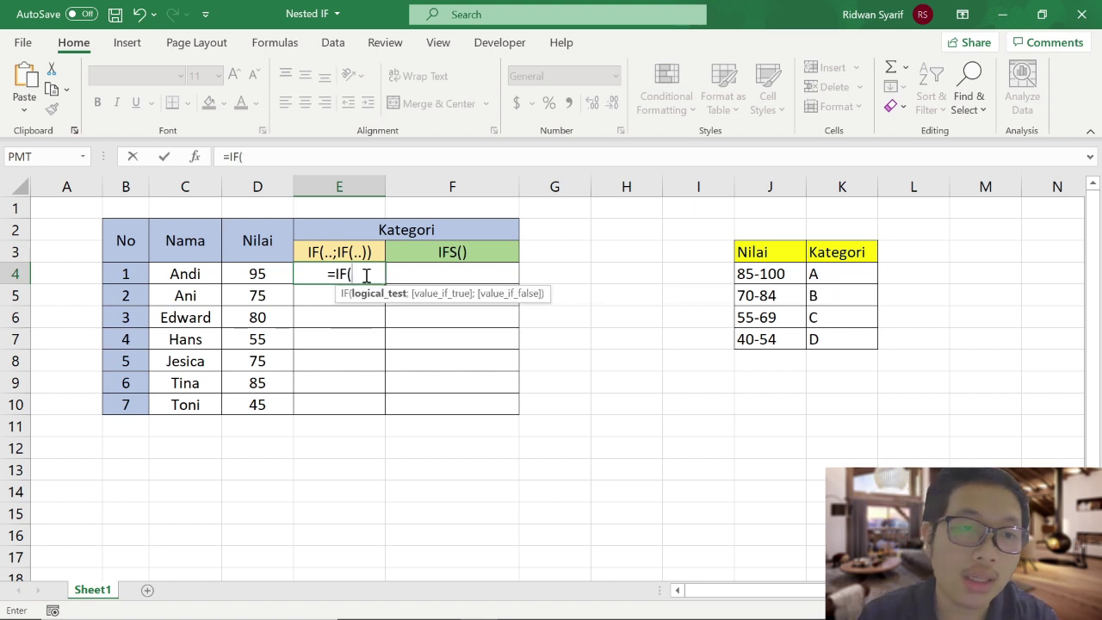
pyautogui.click(254, 272)
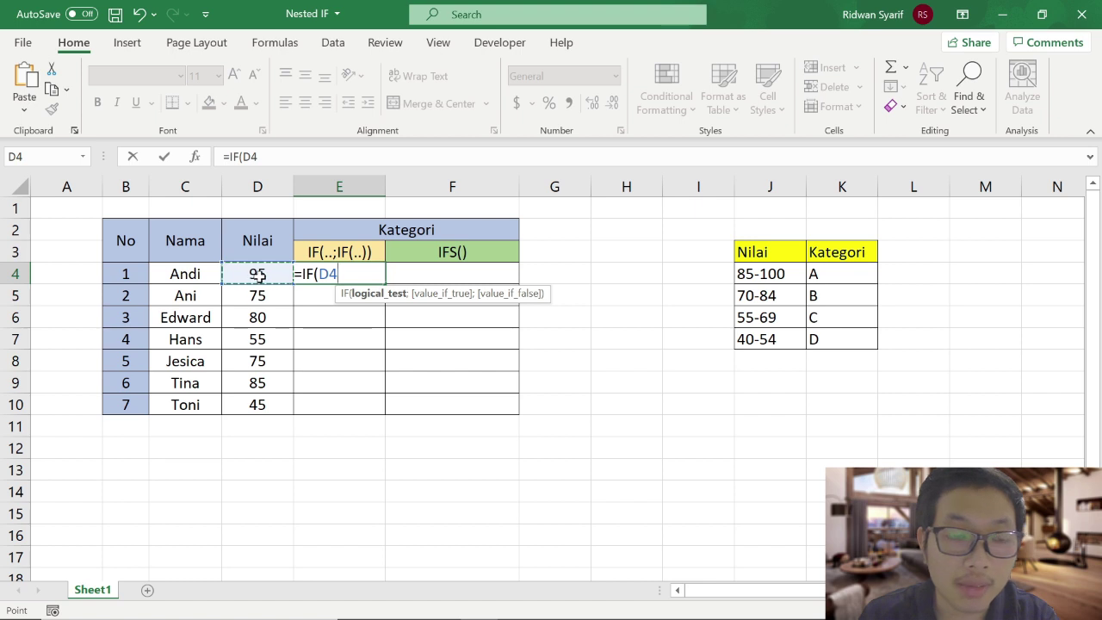
pyautogui.write('>=')
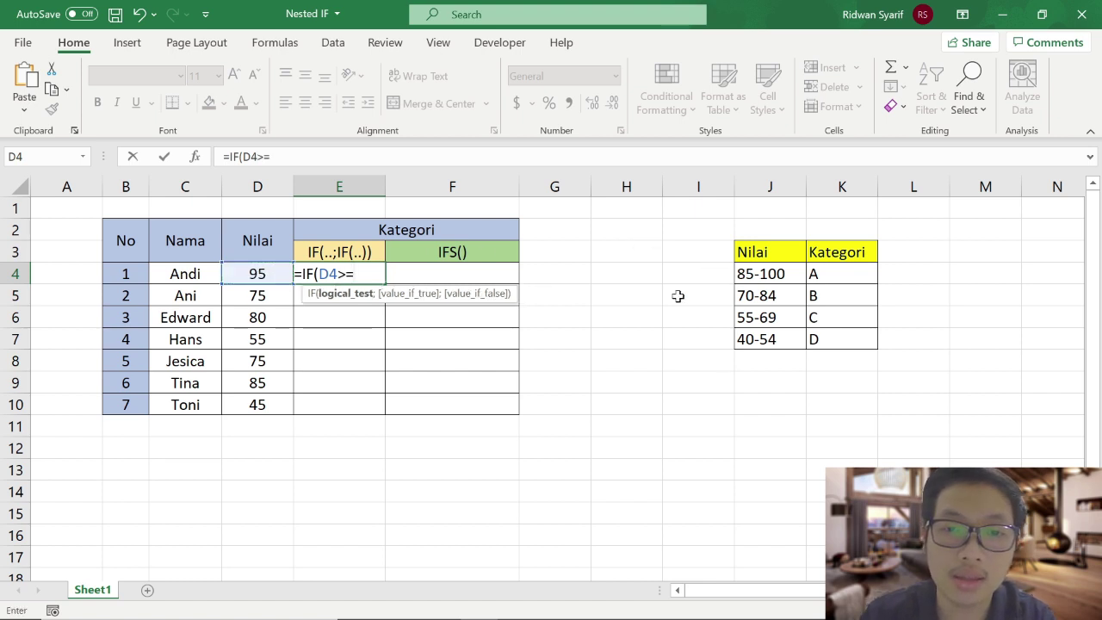
pyautogui.write('85')
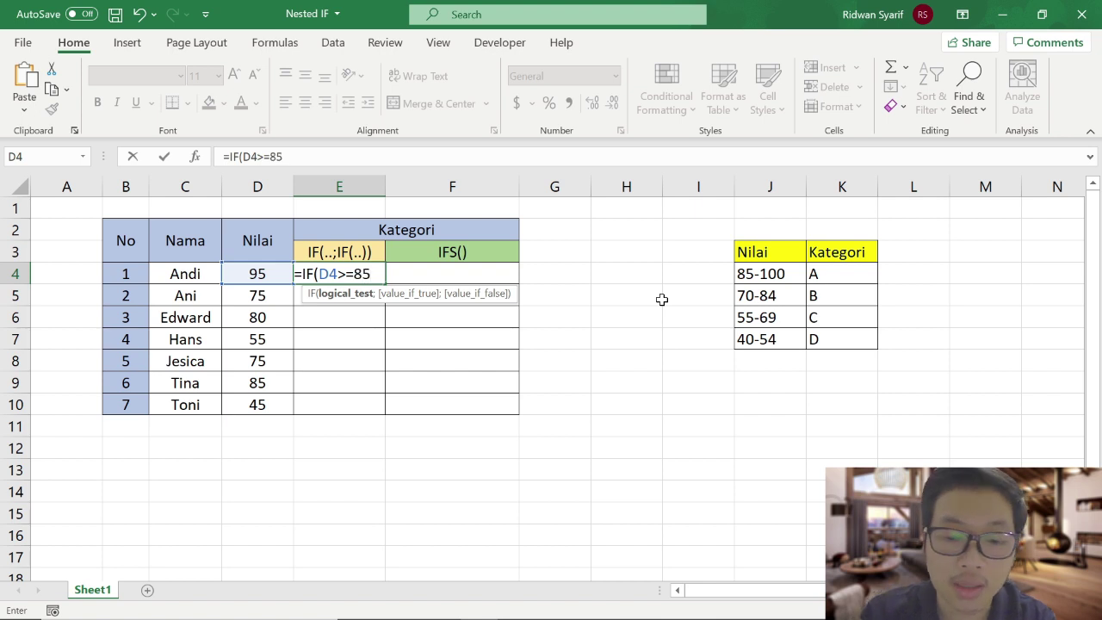
pyautogui.write(';')
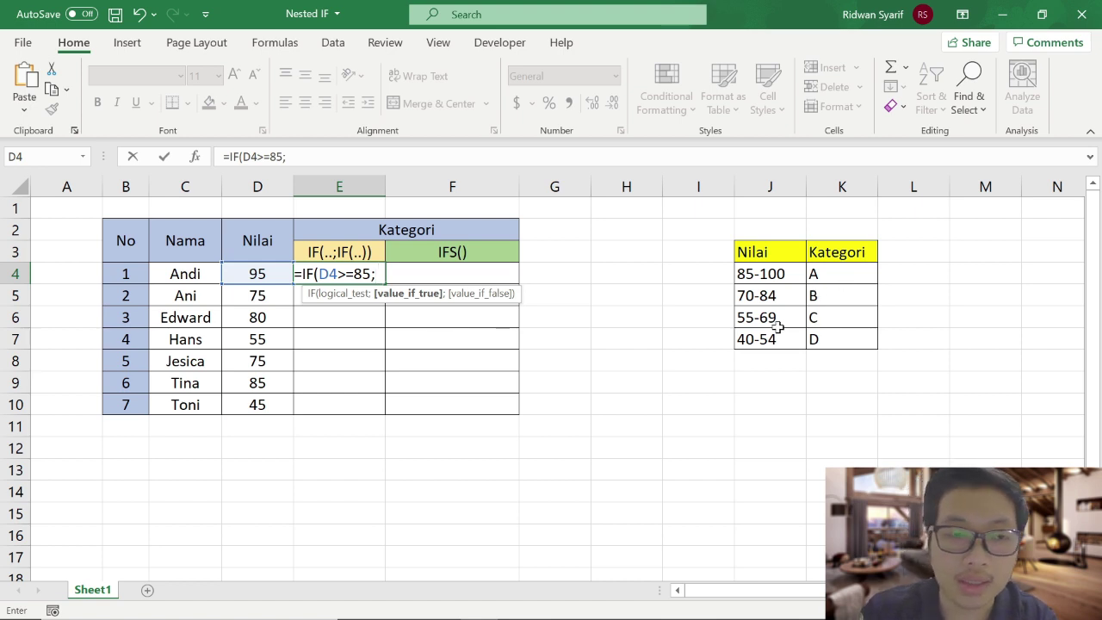
pyautogui.write('"a')
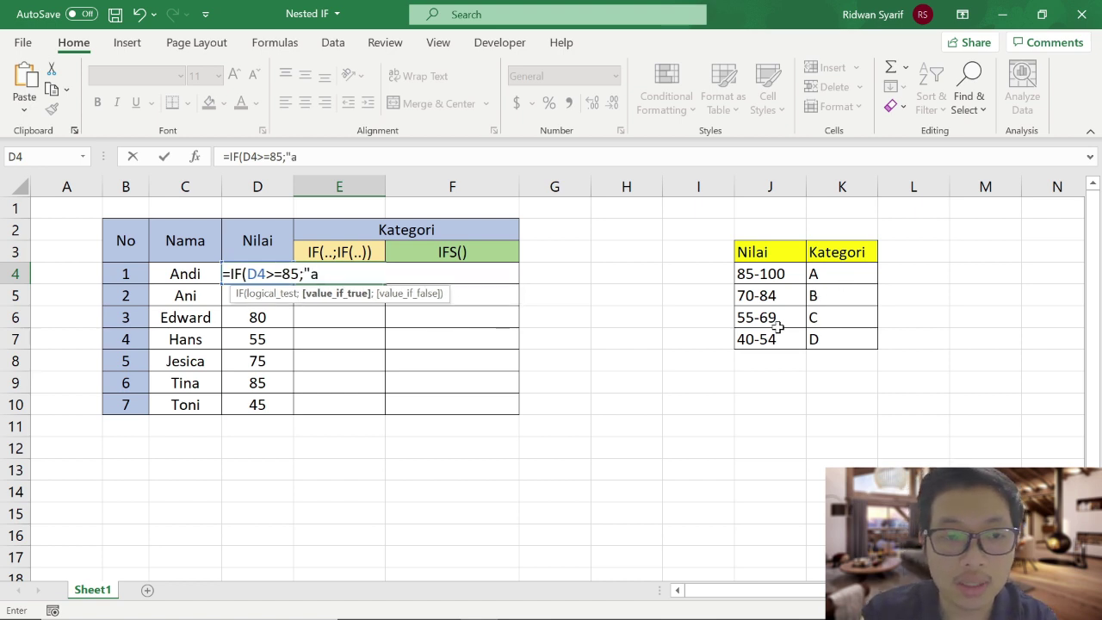
pyautogui.press('BackSpace')
pyautogui.write('A"')
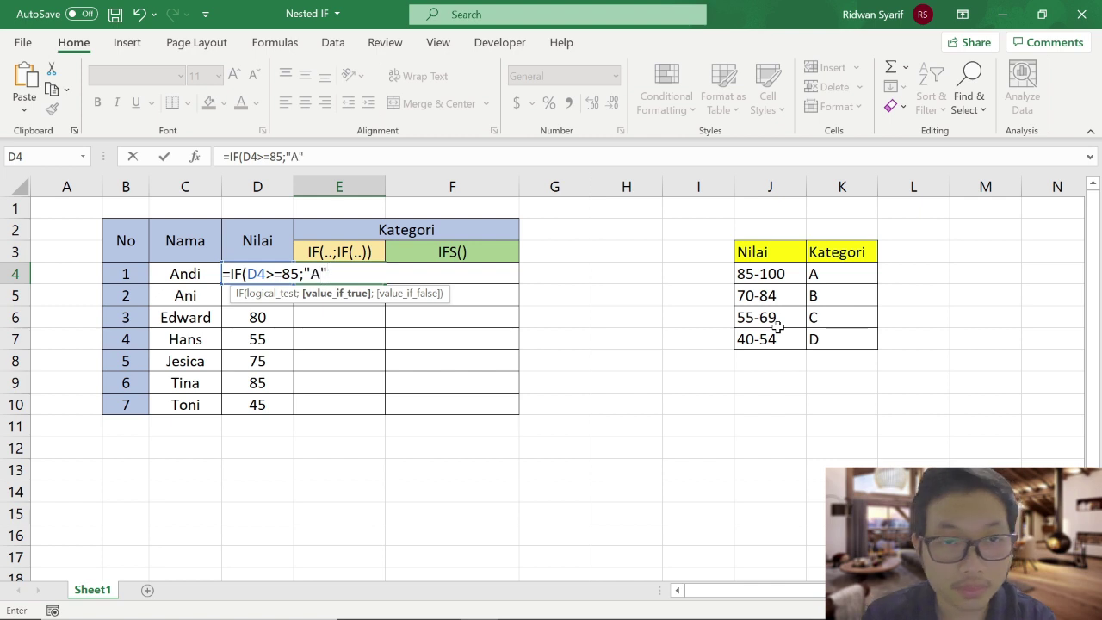
pyautogui.press('BackSpace')
pyautogui.press('BackSpace')
pyautogui.press('BackSpace')
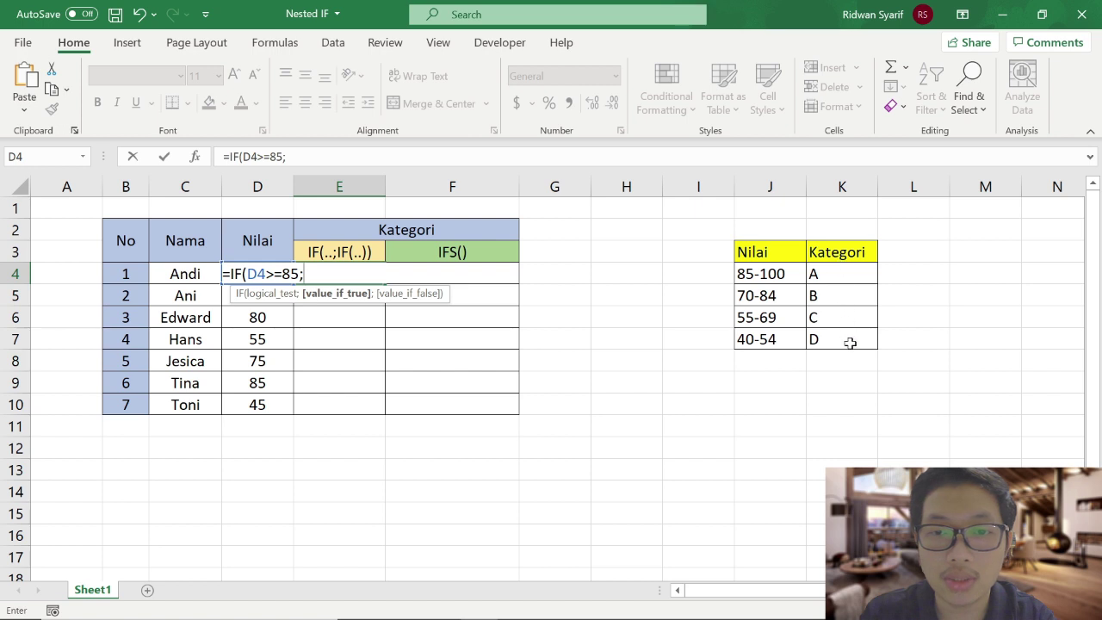
# Use the absolute reference $K$4 as the first IF's true value and proceed to its false value.
pyautogui.click(823, 273)
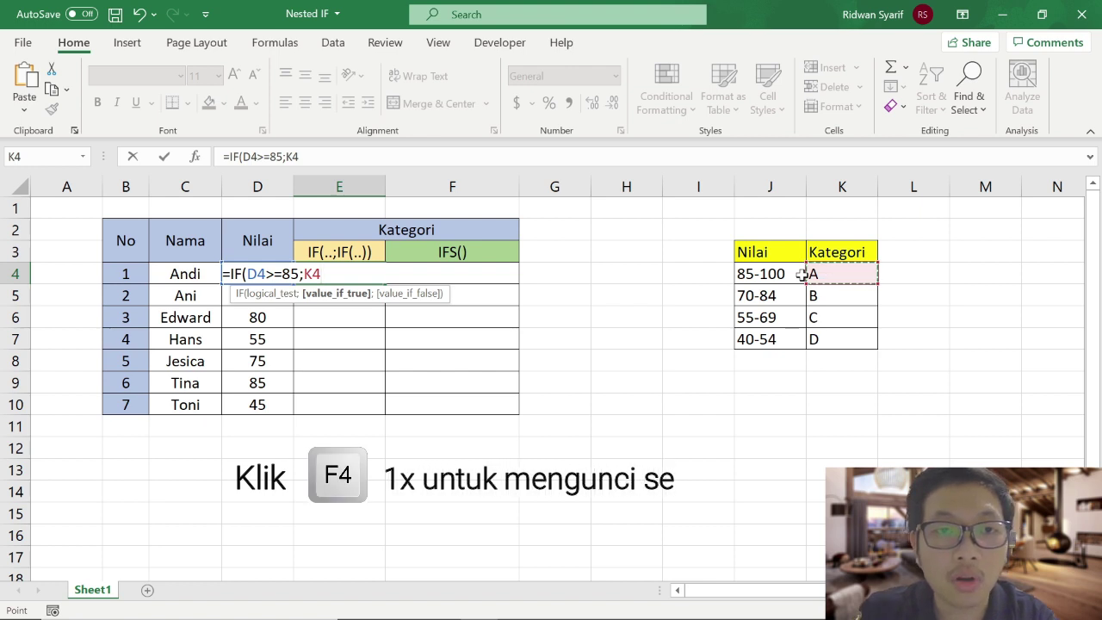
pyautogui.press('F4')
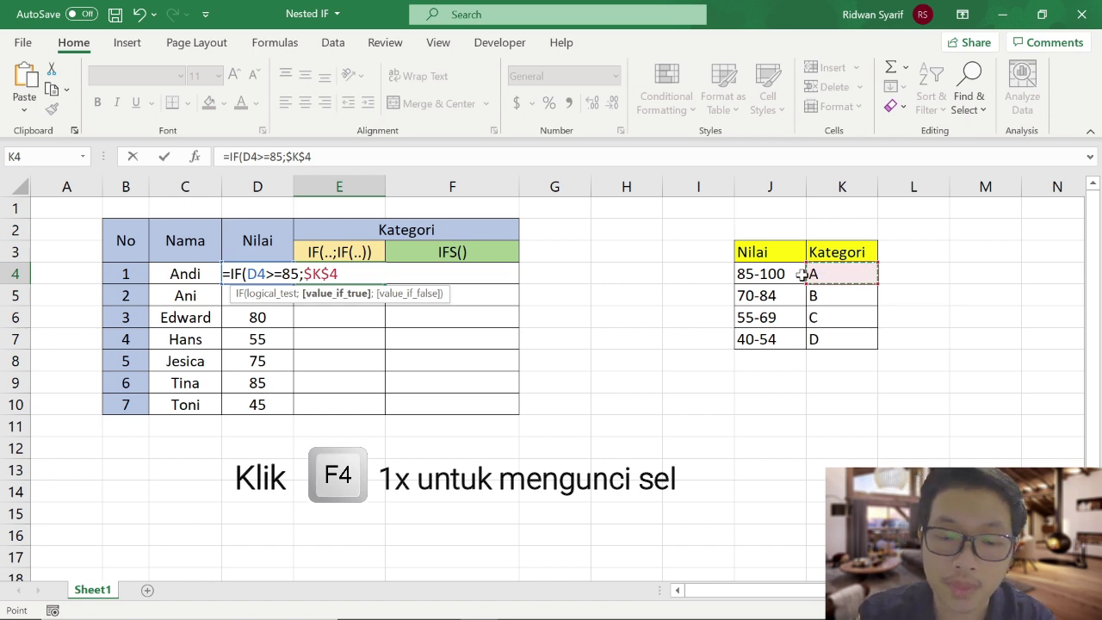
pyautogui.write(';')
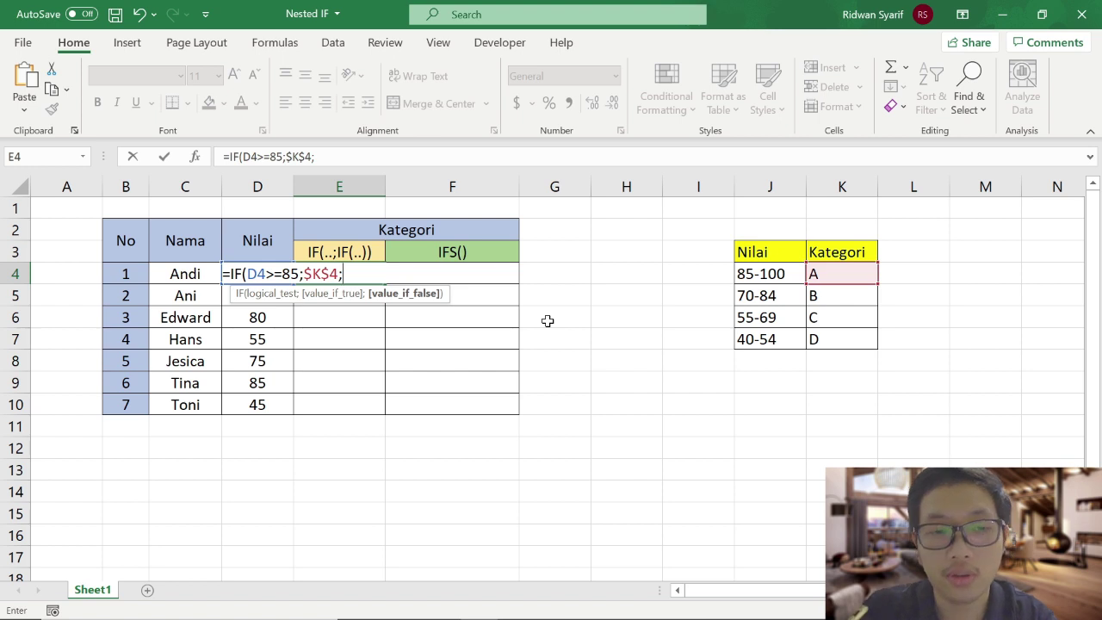
# Nest a second IF as the false value, testing D4>=70 and returning the absolute reference $K$5.
pyautogui.write('IF')
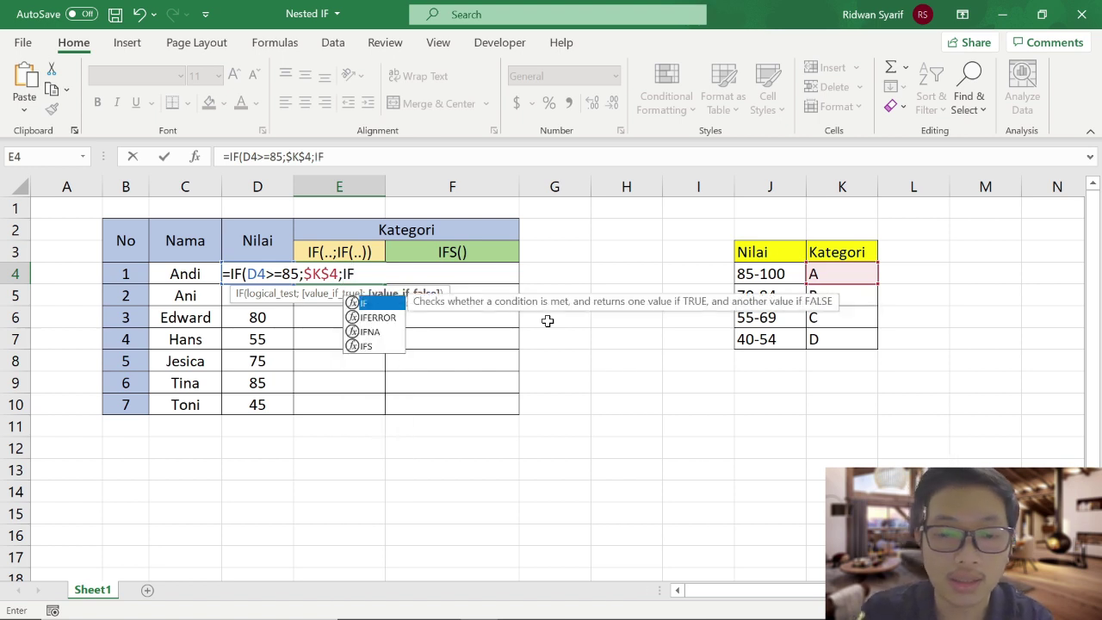
pyautogui.write('(')
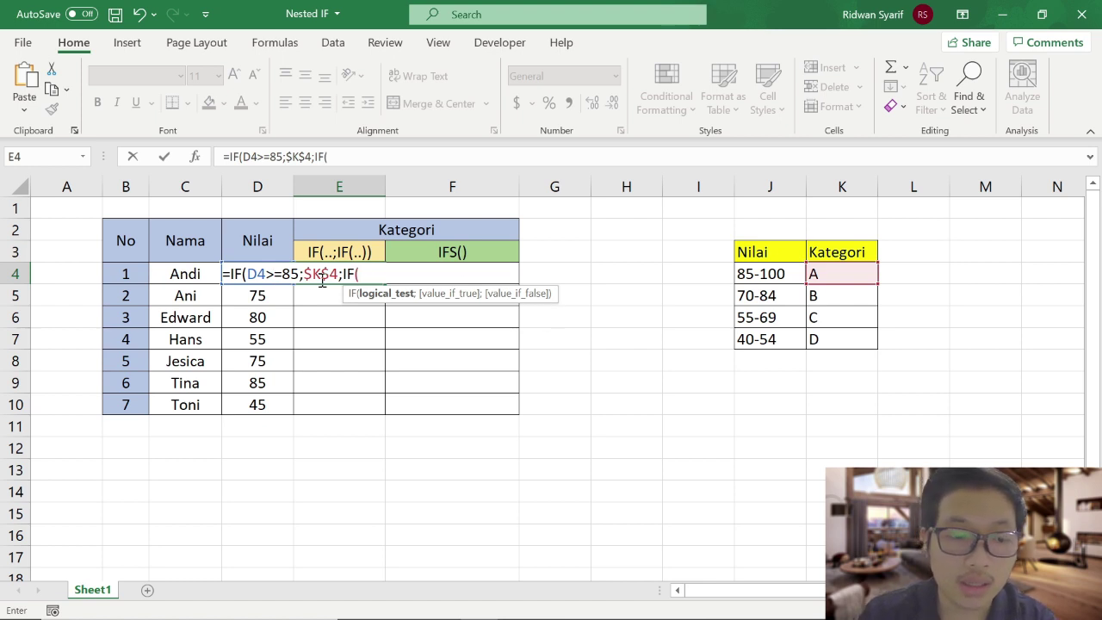
pyautogui.write('D4')
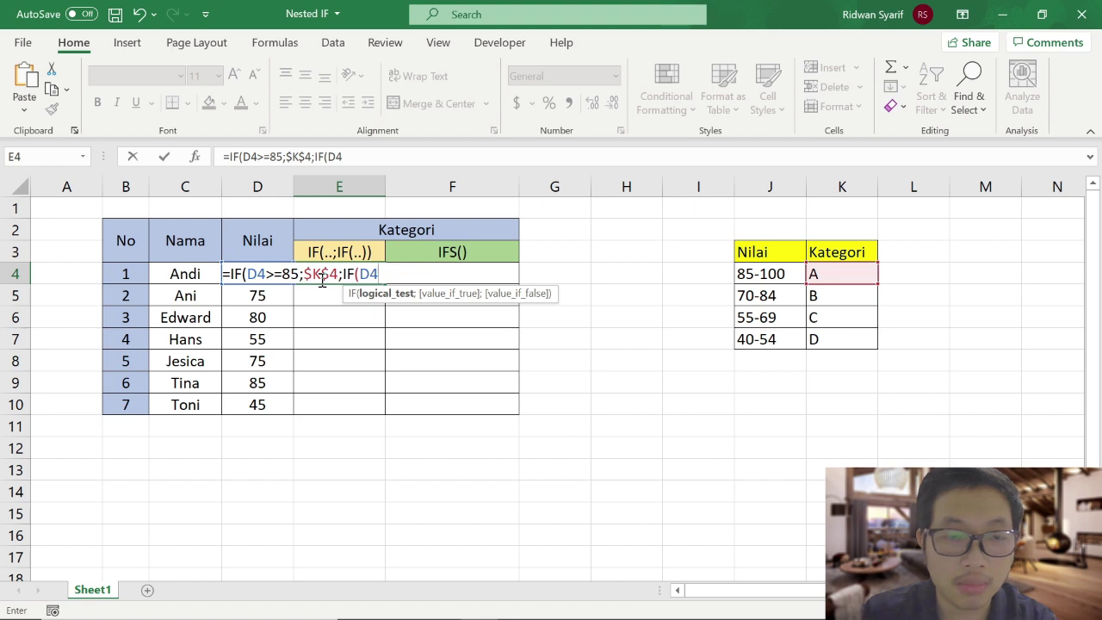
pyautogui.write('>=')
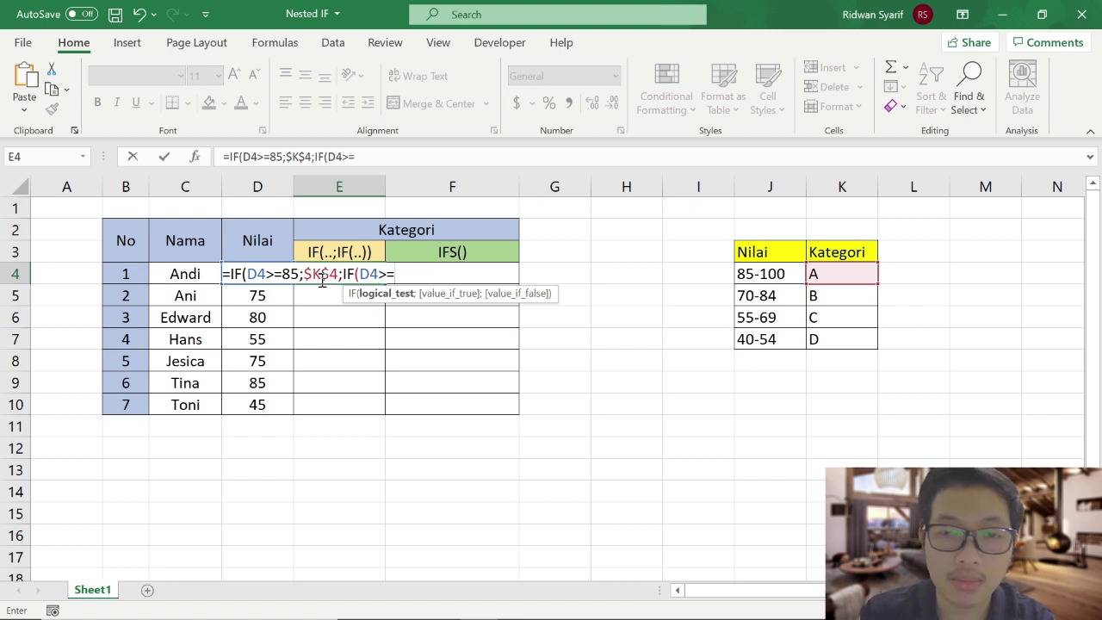
pyautogui.write('70')
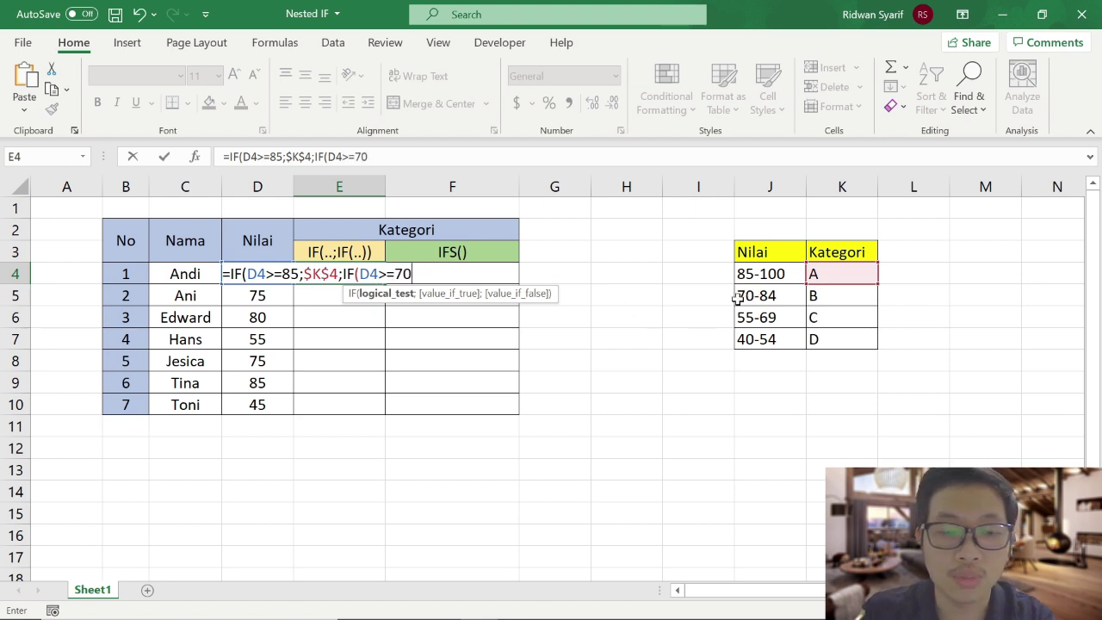
pyautogui.write(';')
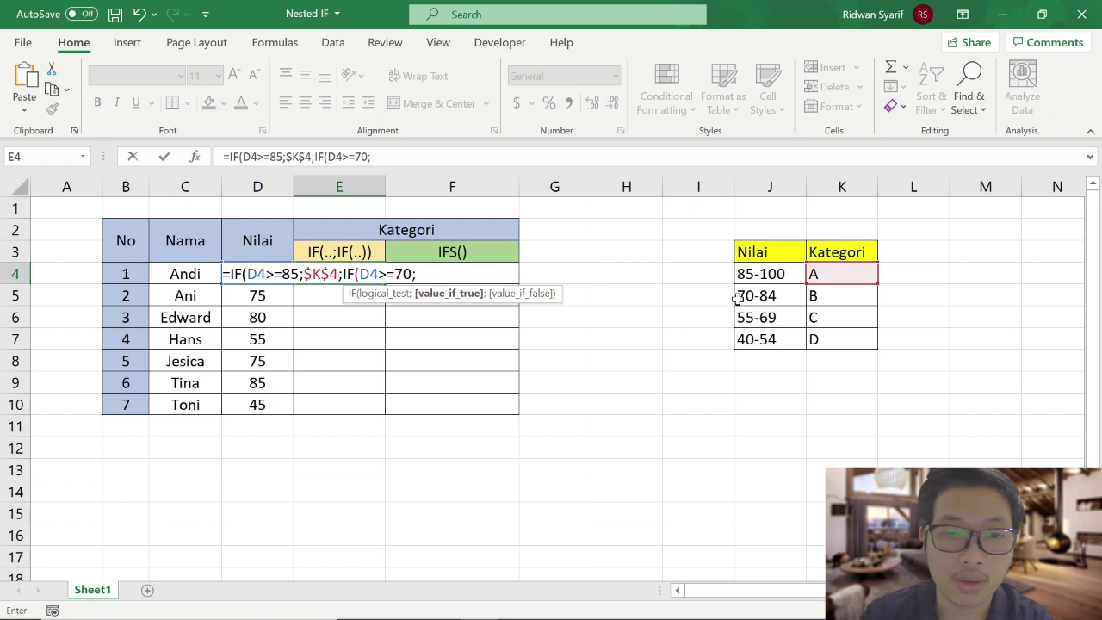
pyautogui.click(812, 295)
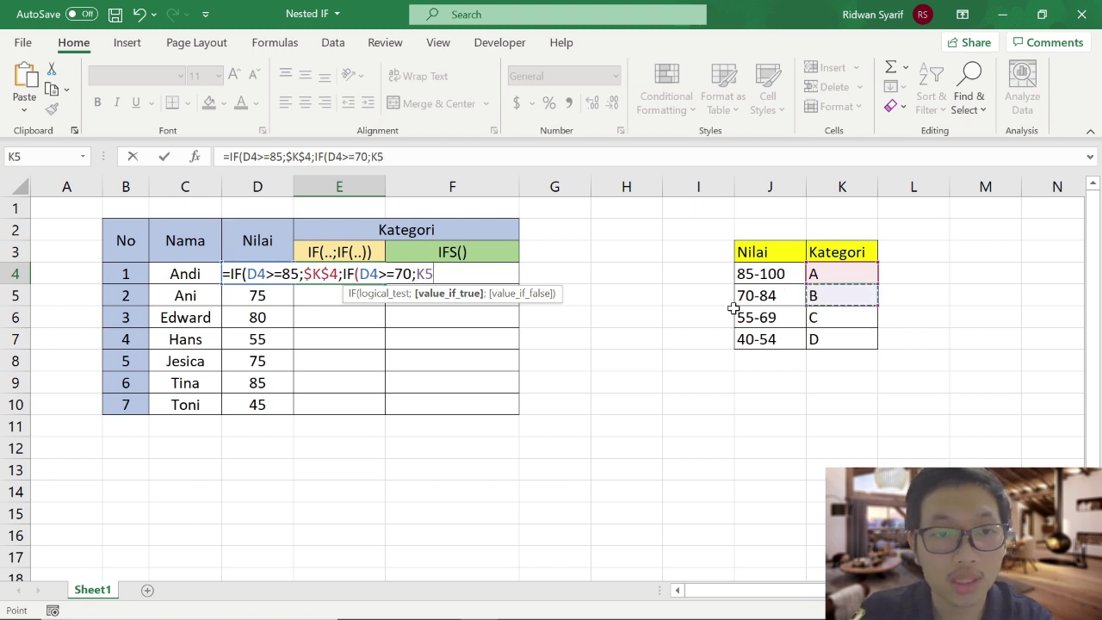
pyautogui.press('F4')
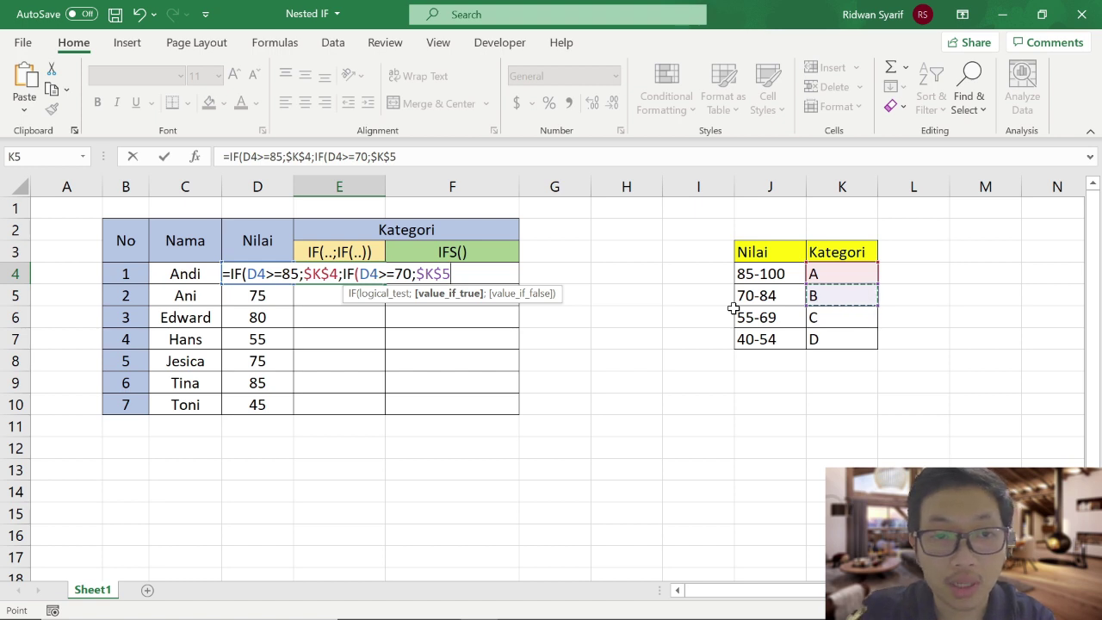
pyautogui.write(';')
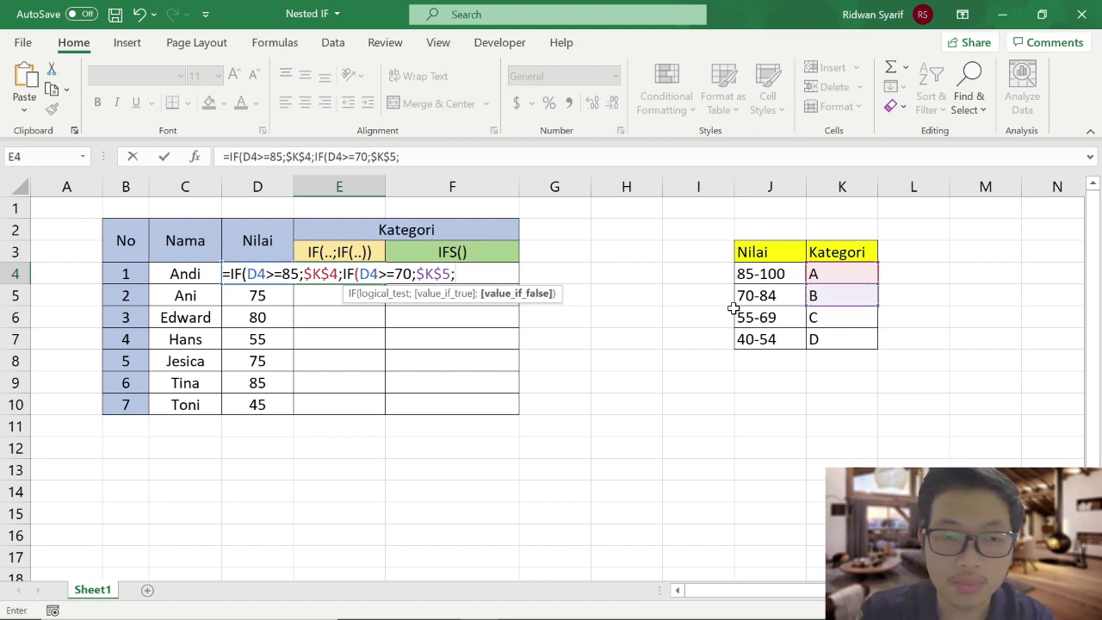
# Nest a third IF as the second one's false value, testing D4>=55 and returning the absolute reference $K$6.
pyautogui.write('IF')
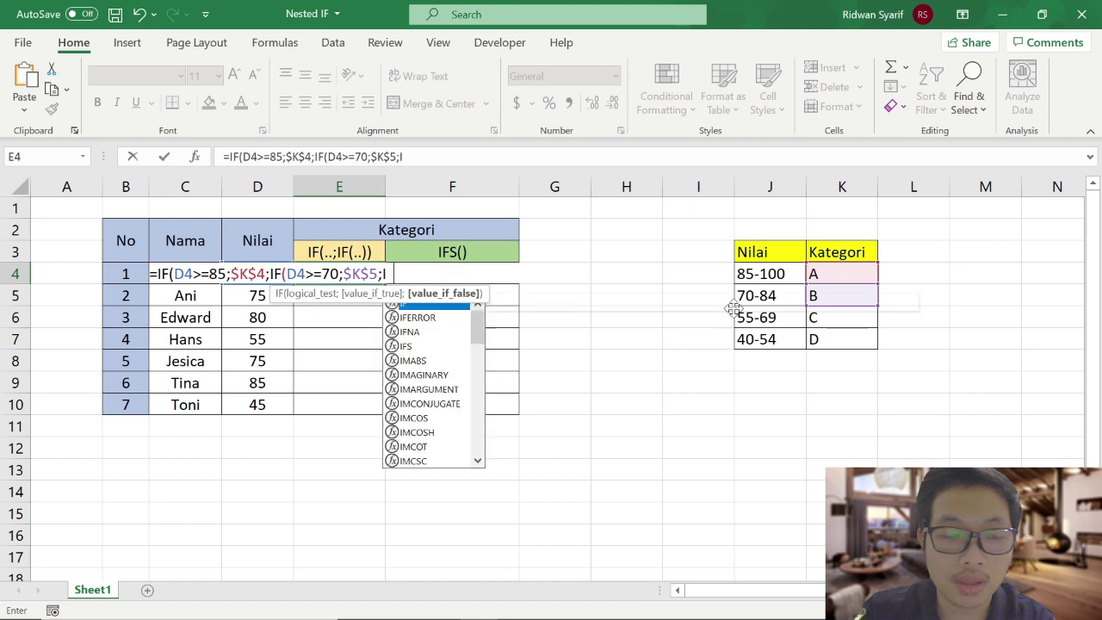
pyautogui.write('(')
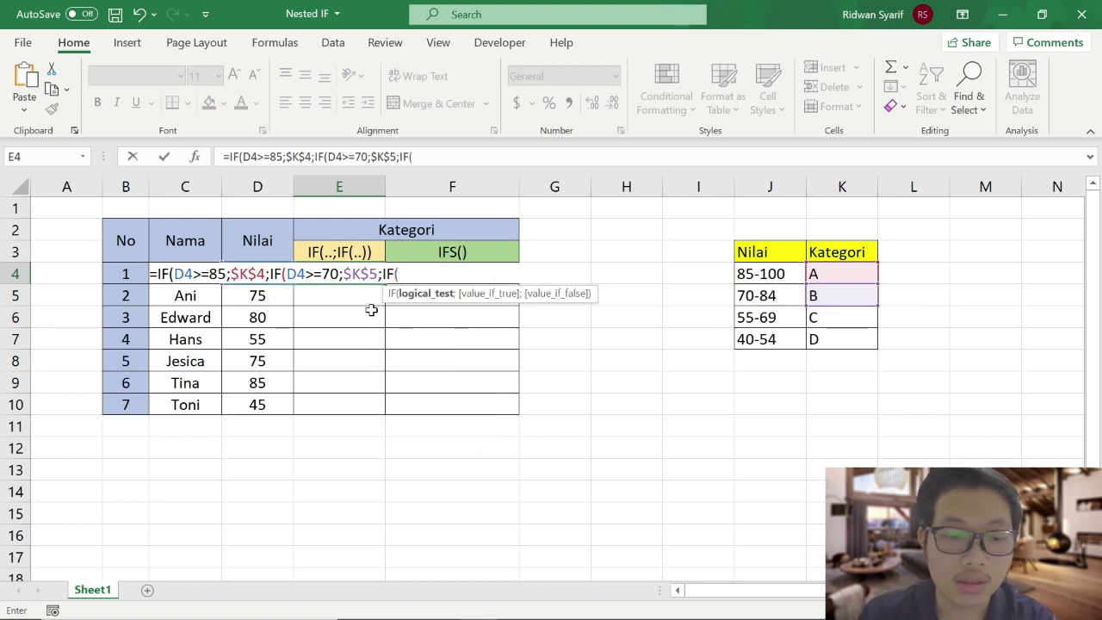
pyautogui.write('D4>')
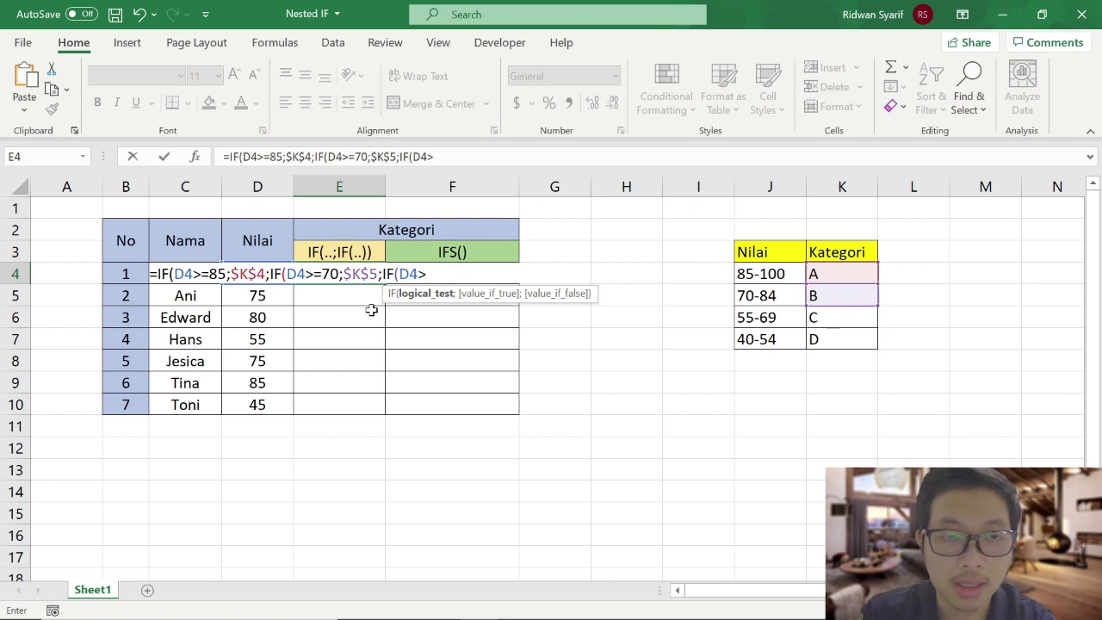
pyautogui.write('=')
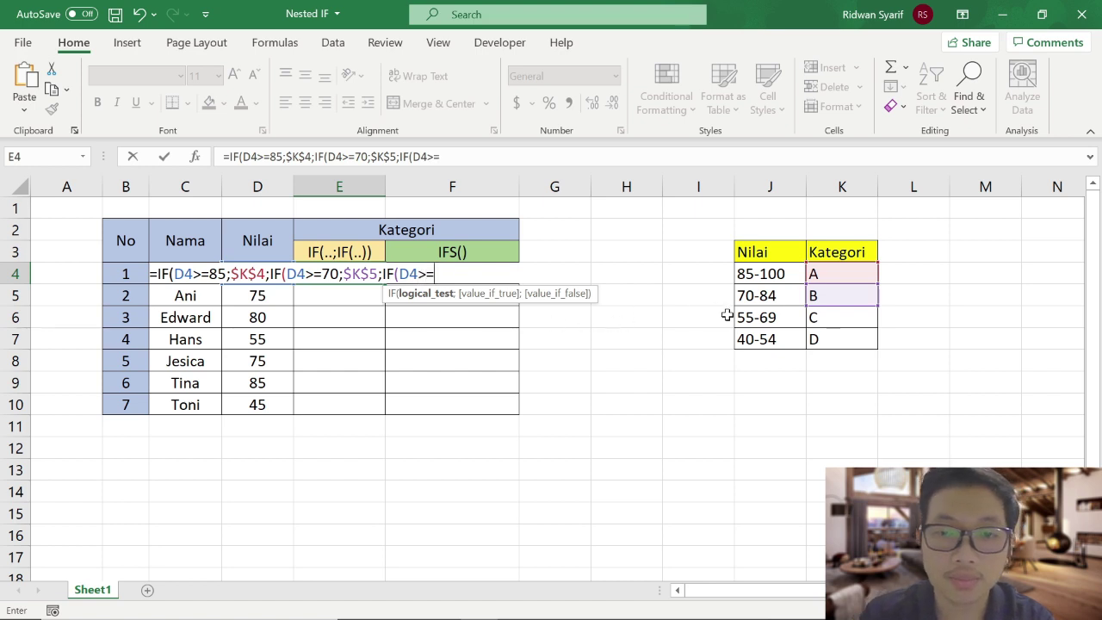
pyautogui.write('55')
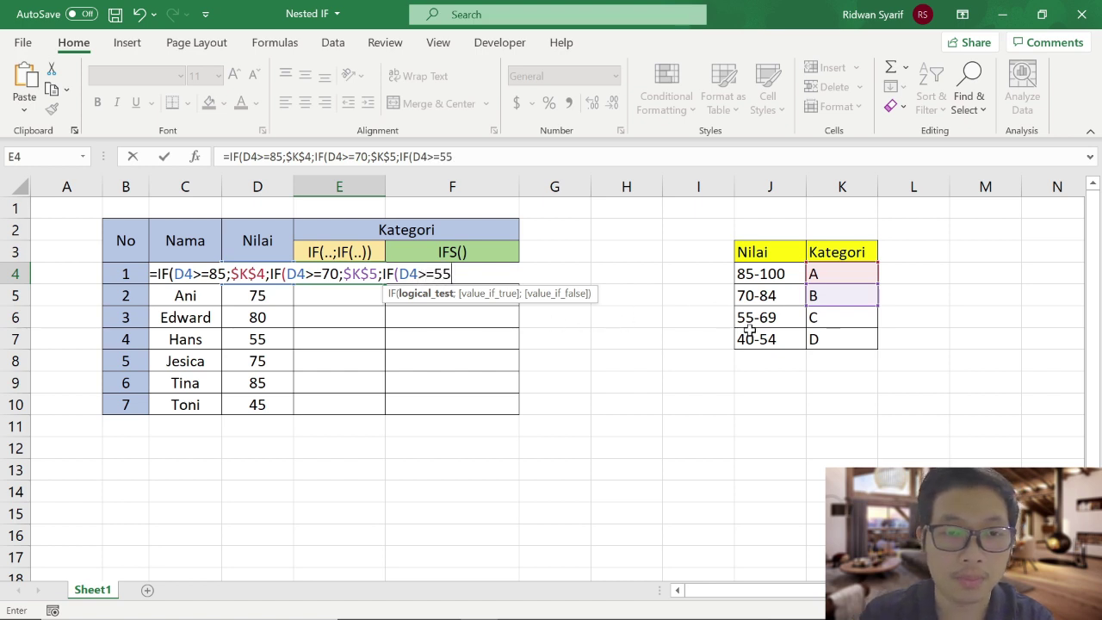
pyautogui.write(';')
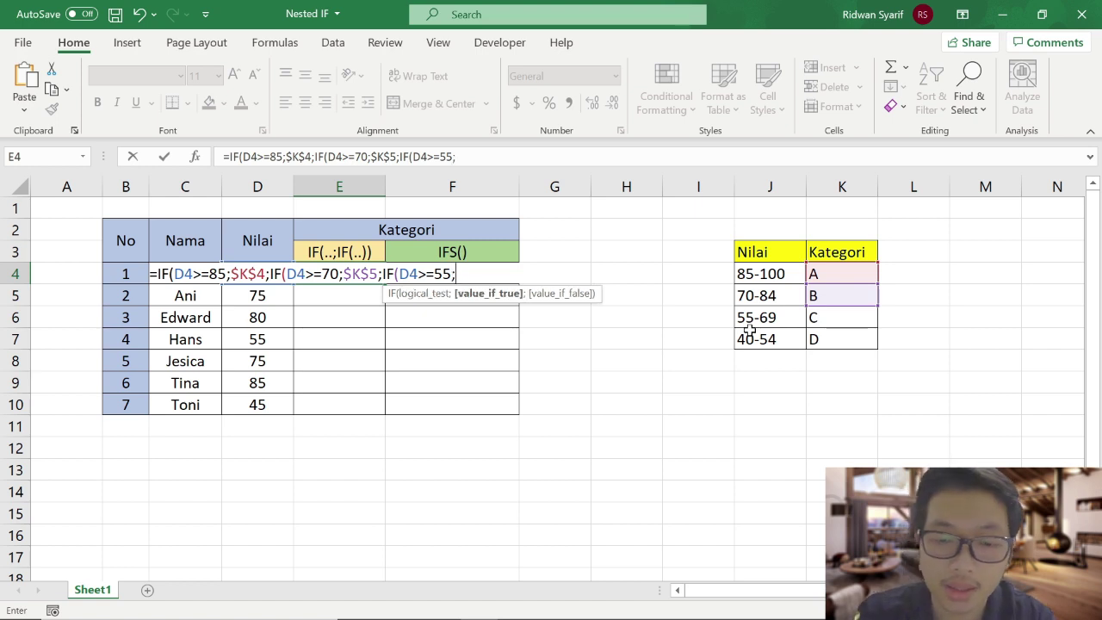
pyautogui.click(814, 317)
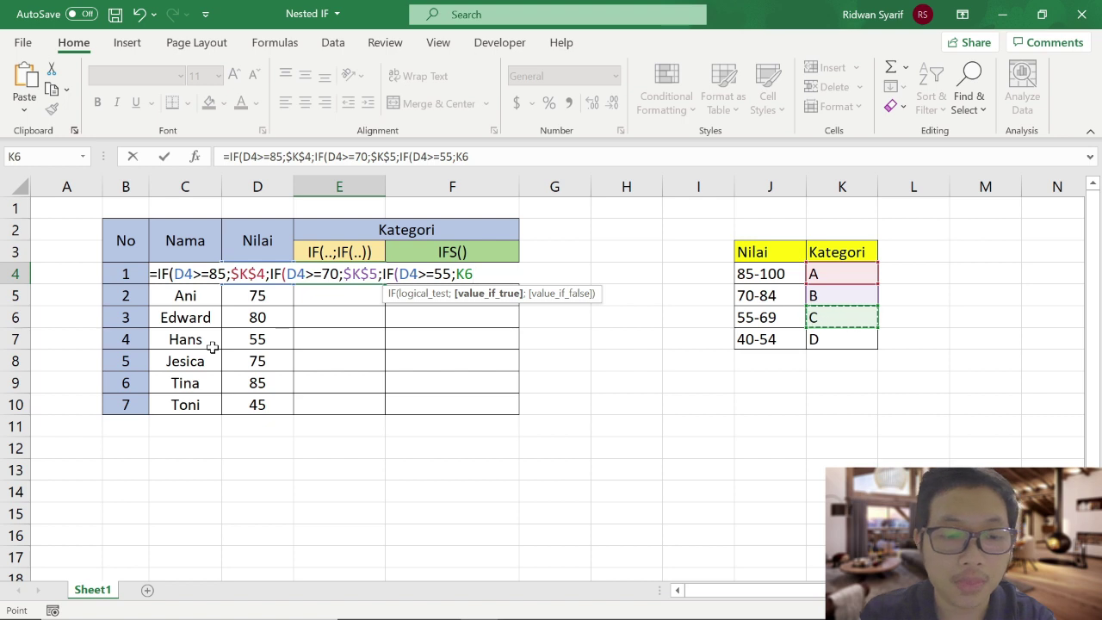
pyautogui.press('F4')
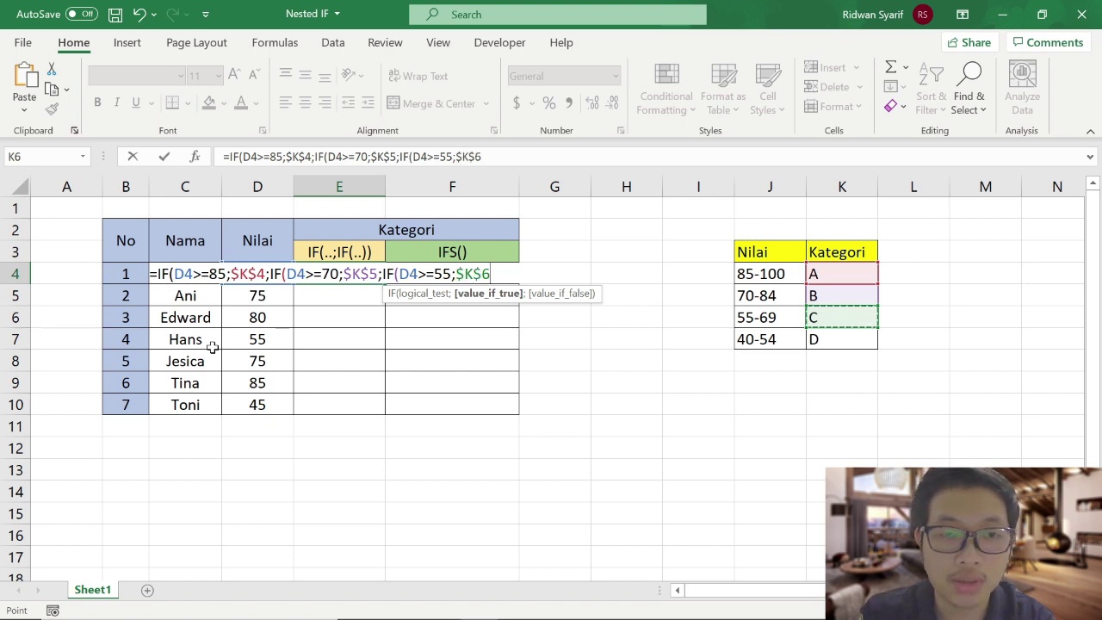
pyautogui.write(';')
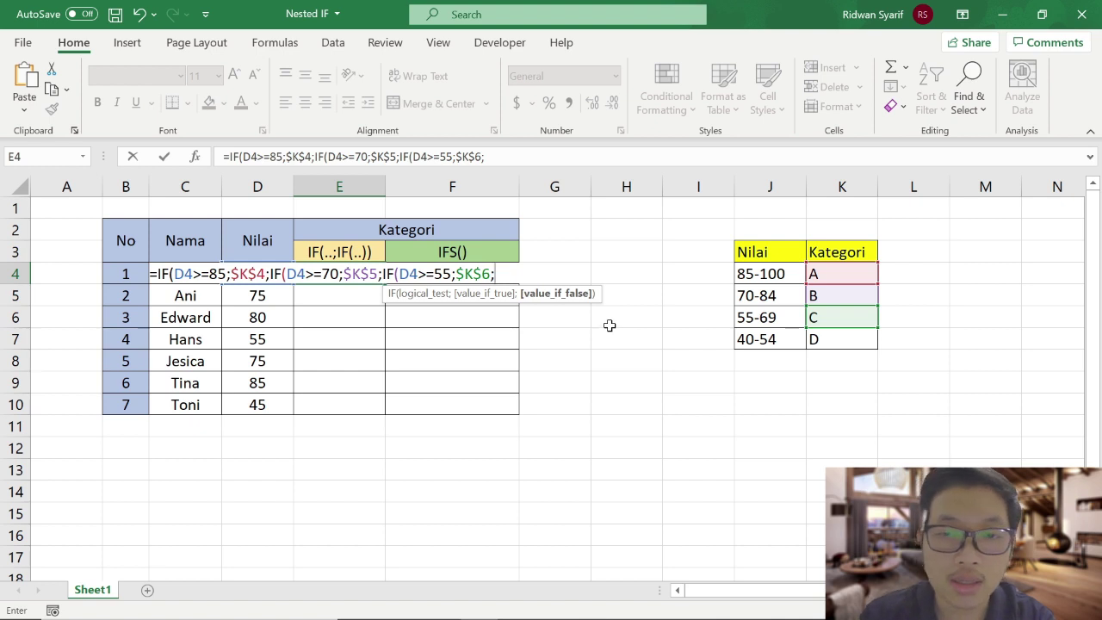
# Complete the nested IF in E4 with the absolute reference $K$7 as the last false value and fill the formula down to E10.
pyautogui.click(831, 341)
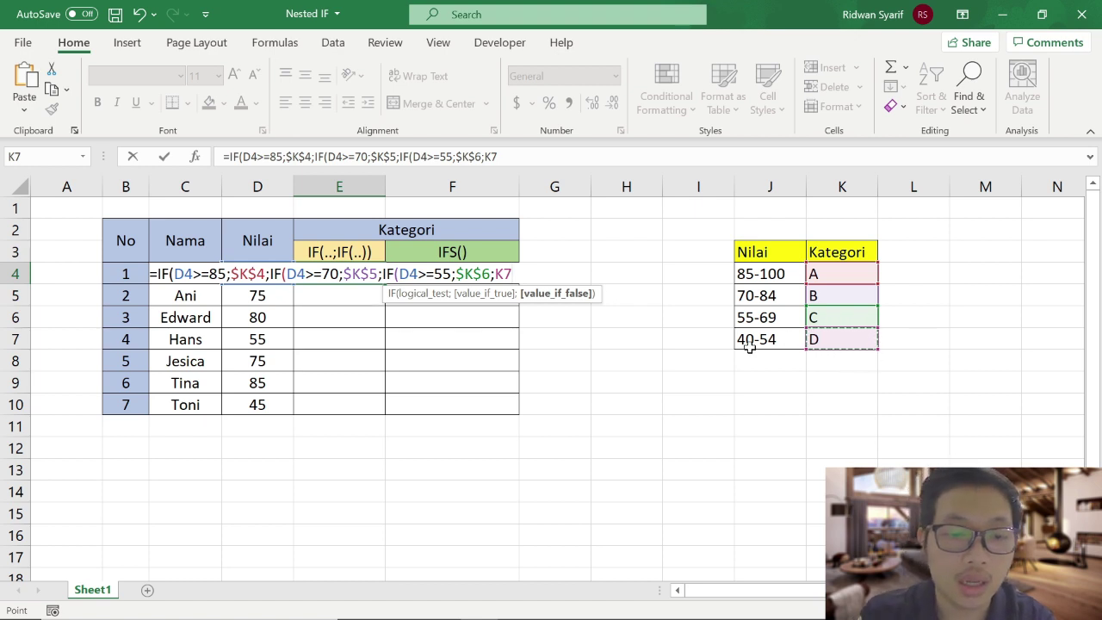
pyautogui.press('F4')
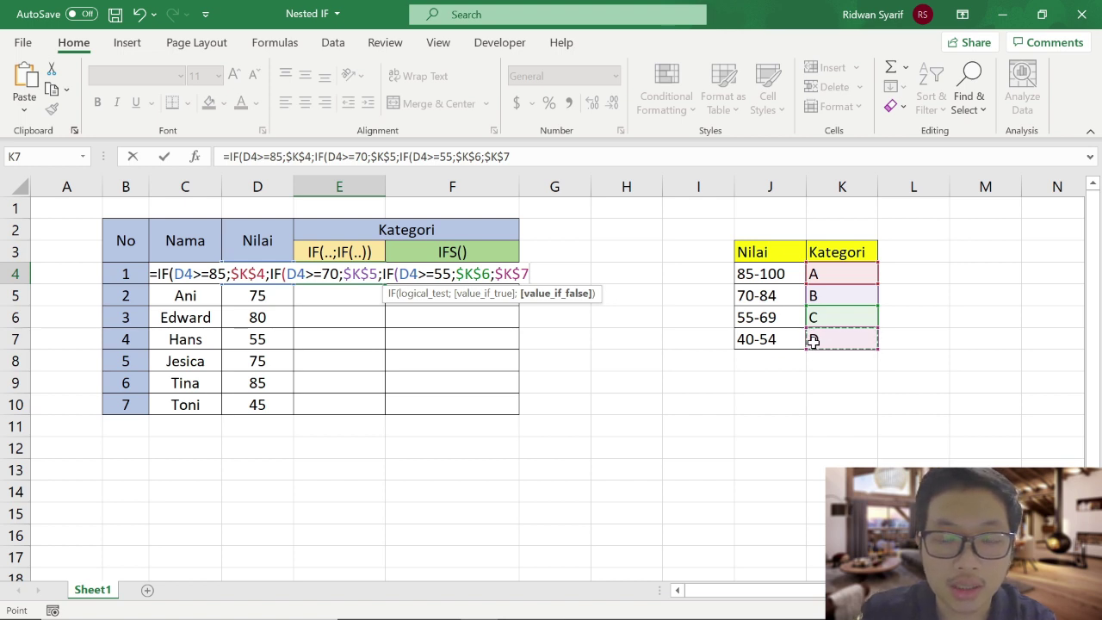
pyautogui.write(')')
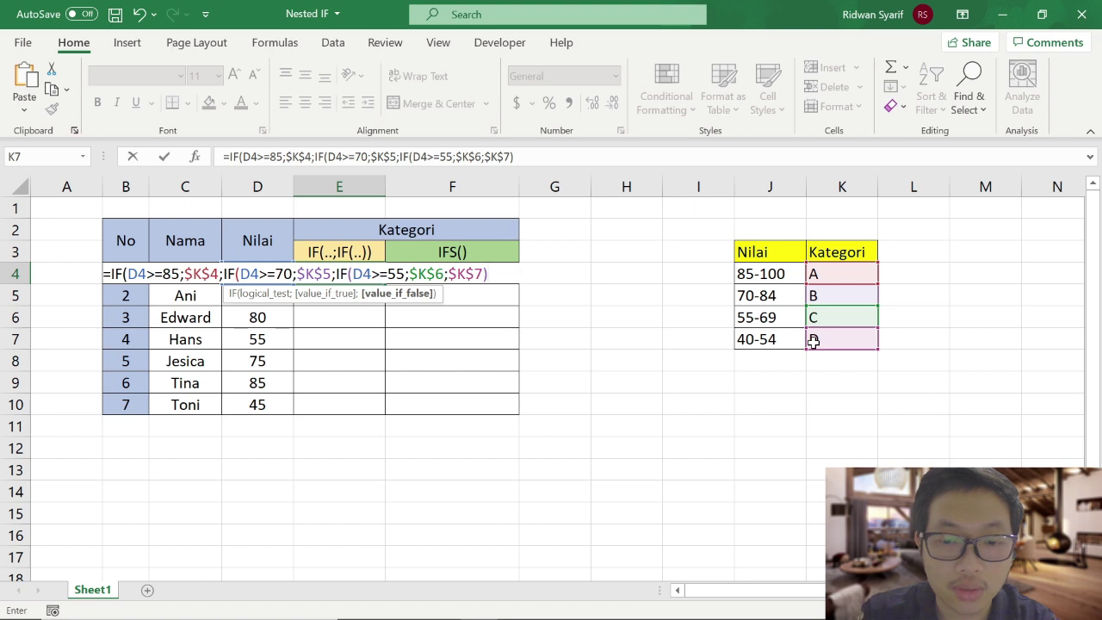
pyautogui.write(')')
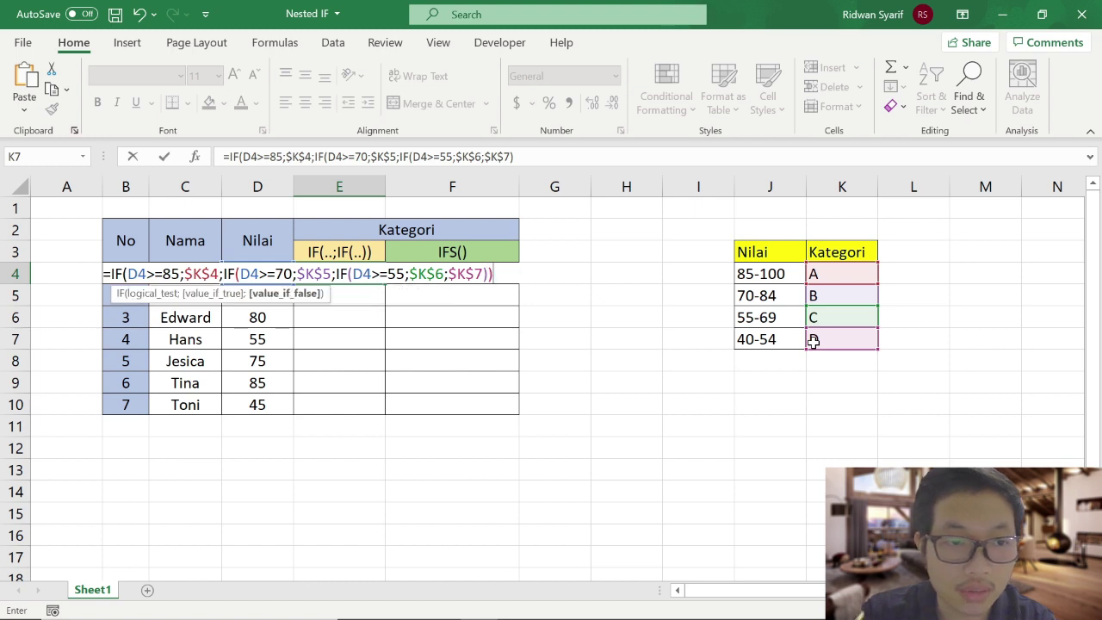
pyautogui.write(')')
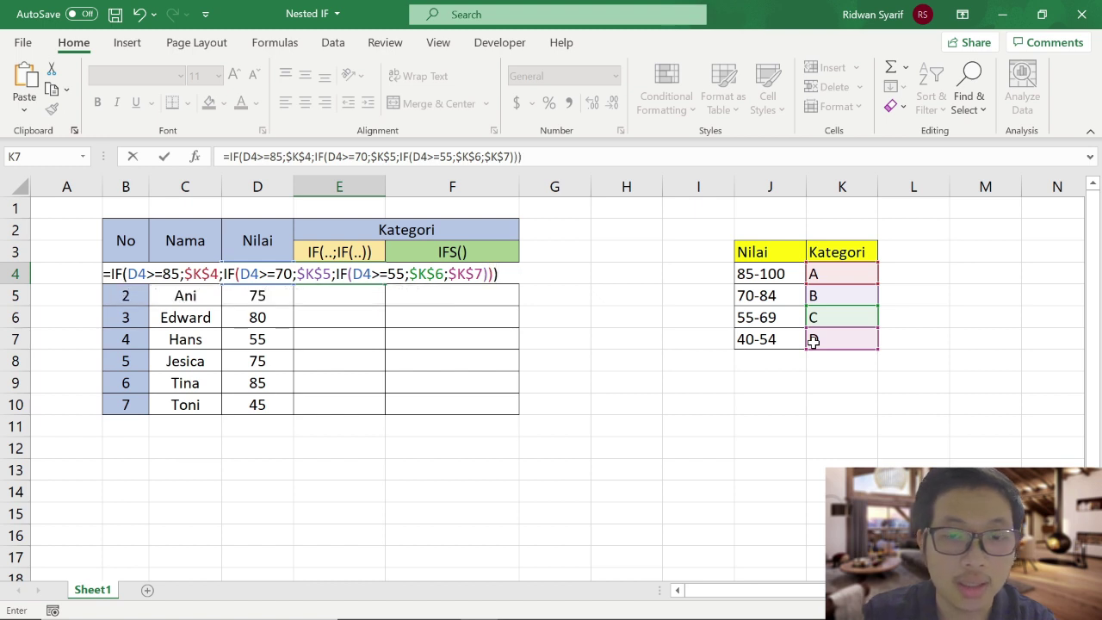
pyautogui.press('Return')
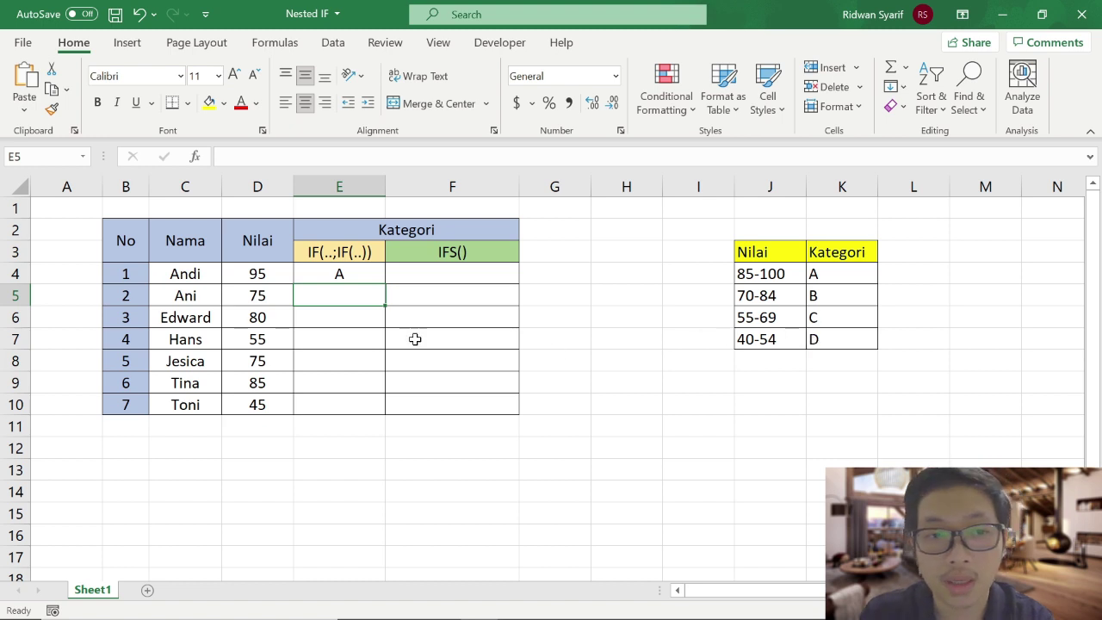
pyautogui.click(369, 273)
pyautogui.moveTo(386, 285); pyautogui.dragTo(375, 411)
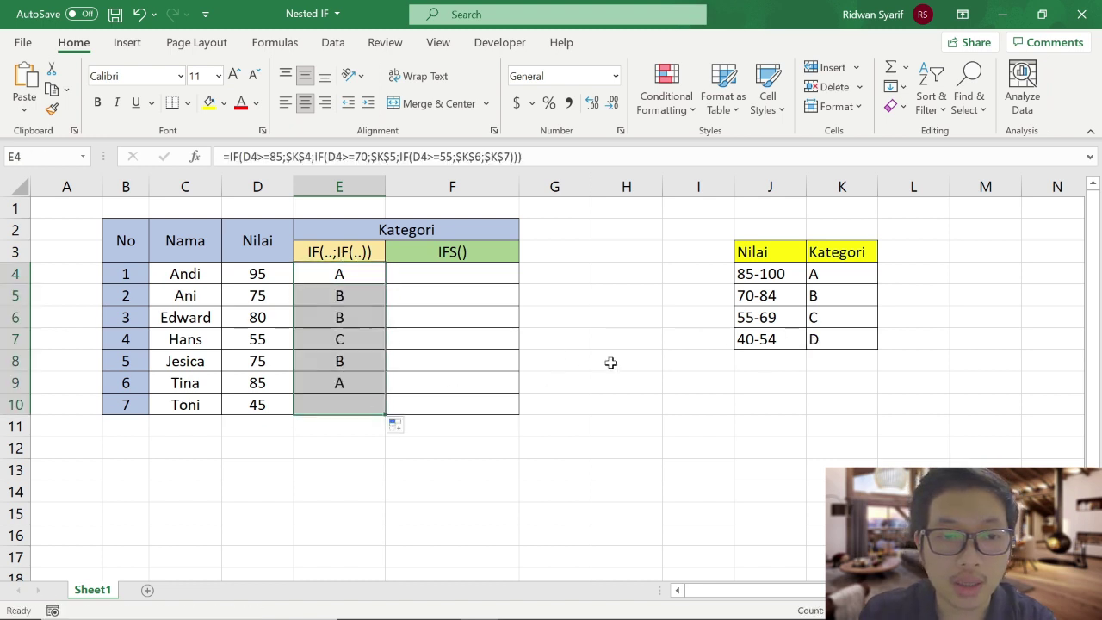
# Examine the formula in E4, highlighting the second and third IF functions nested inside it.
pyautogui.click(371, 273)
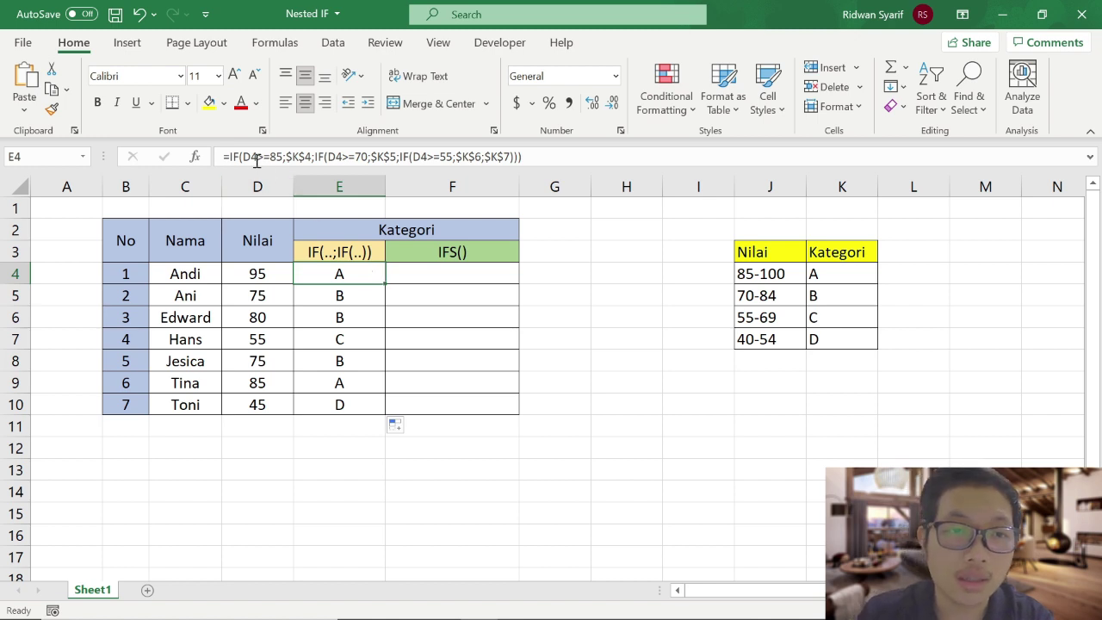
pyautogui.doubleClick(349, 272)
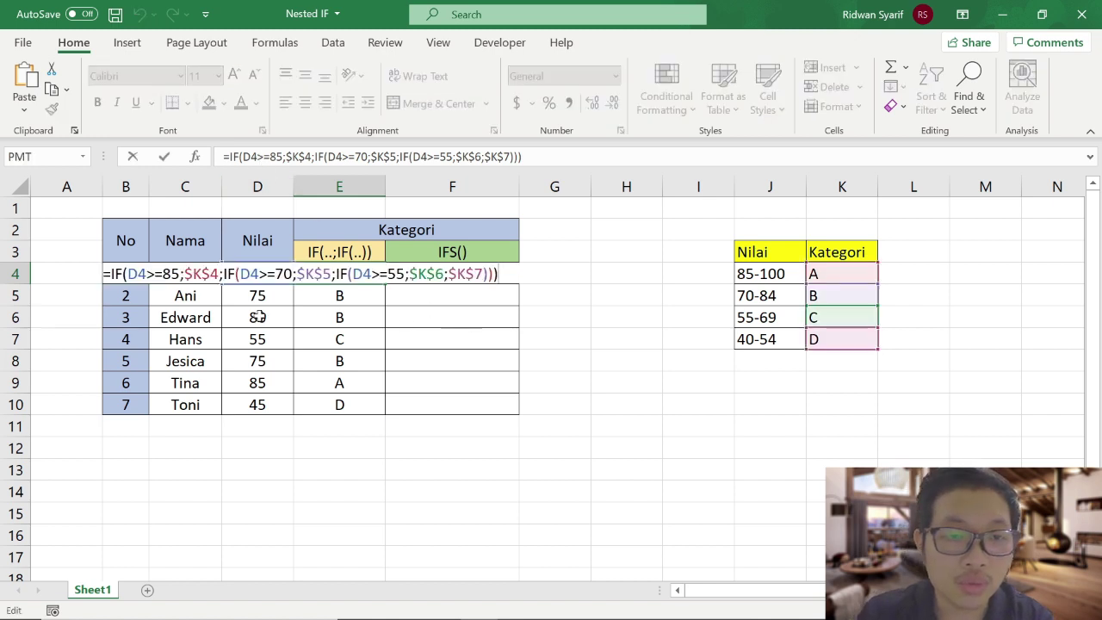
pyautogui.moveTo(126, 274); pyautogui.dragTo(257, 273)
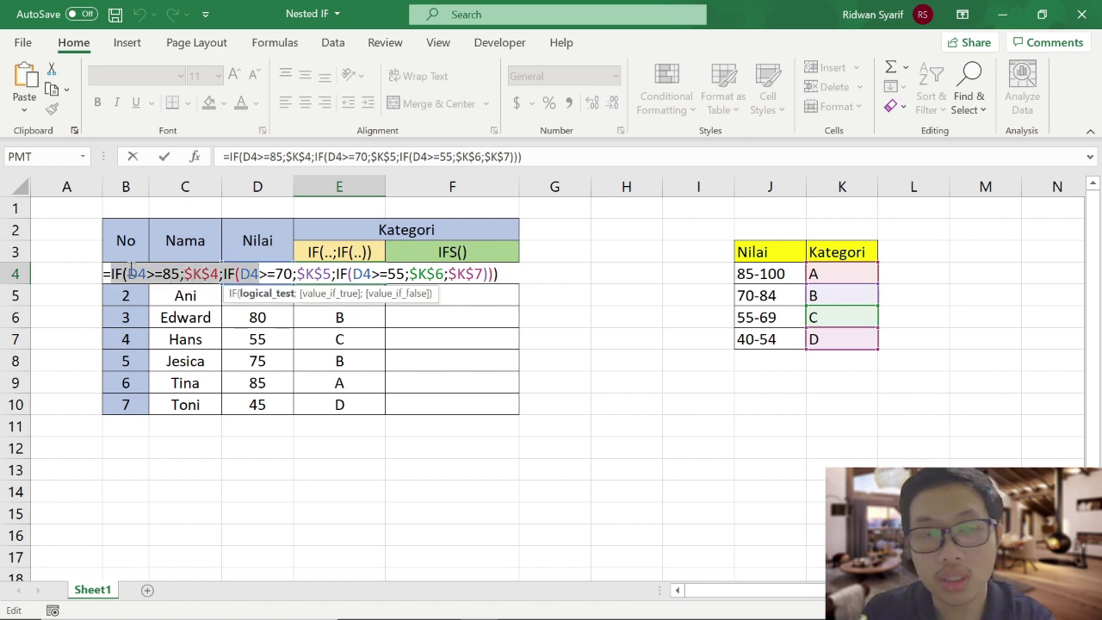
pyautogui.moveTo(221, 274); pyautogui.dragTo(236, 273)
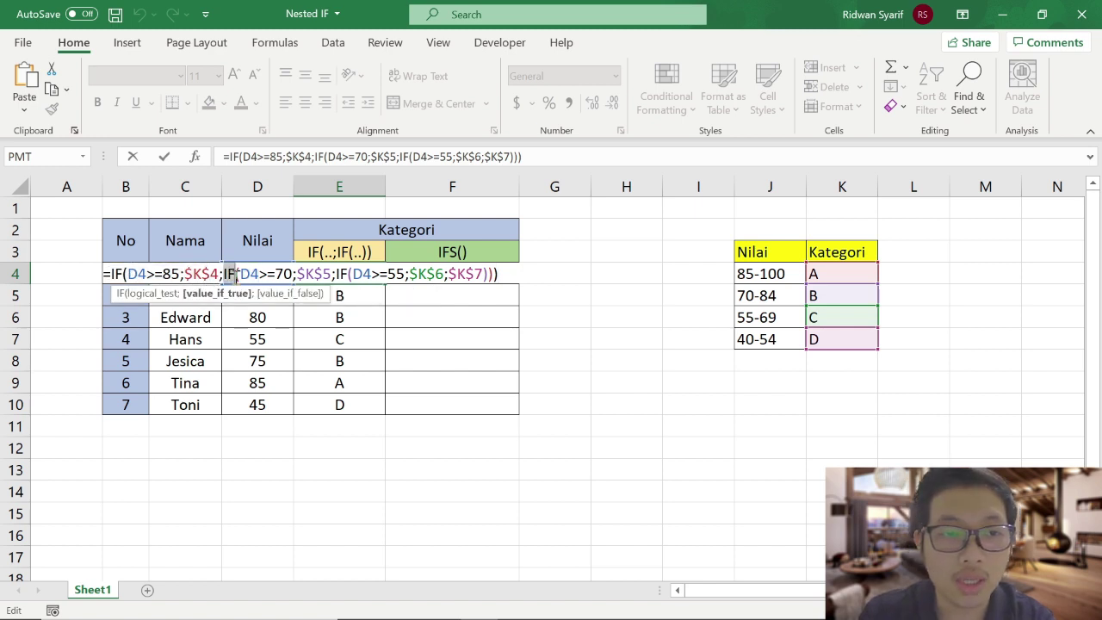
pyautogui.moveTo(335, 274); pyautogui.dragTo(349, 274)
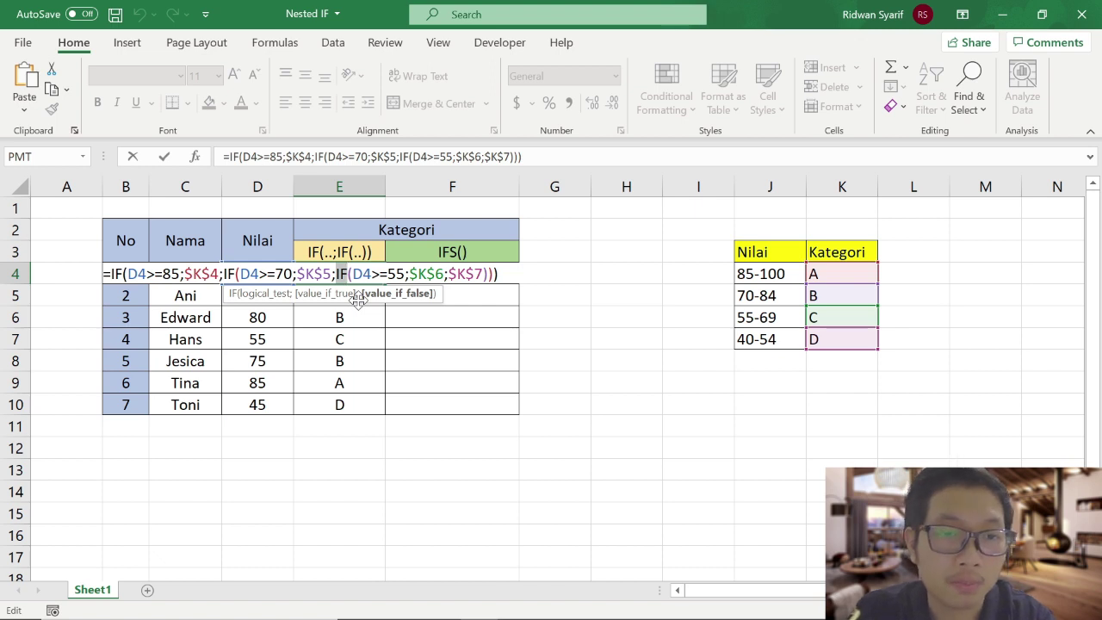
pyautogui.press('Return')
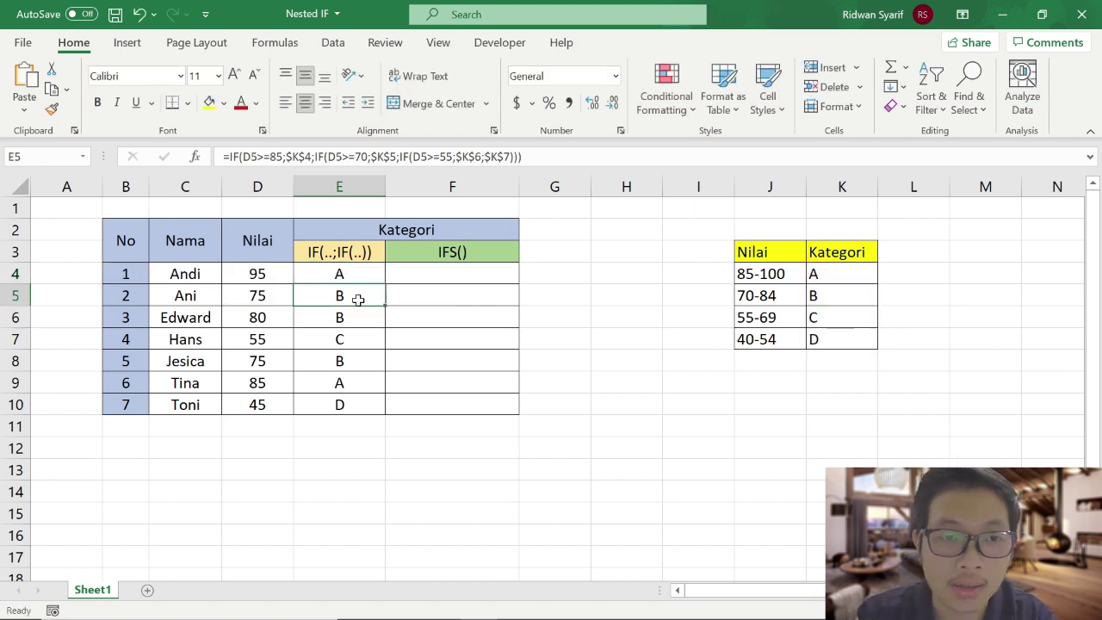
pyautogui.click(397, 280)
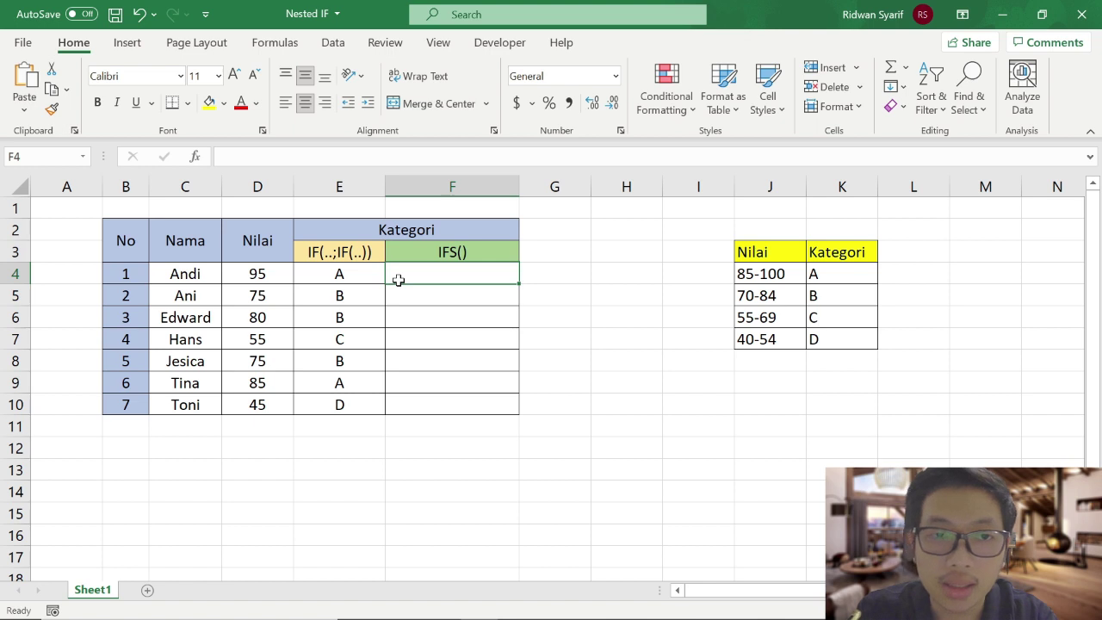
pyautogui.click(352, 279)
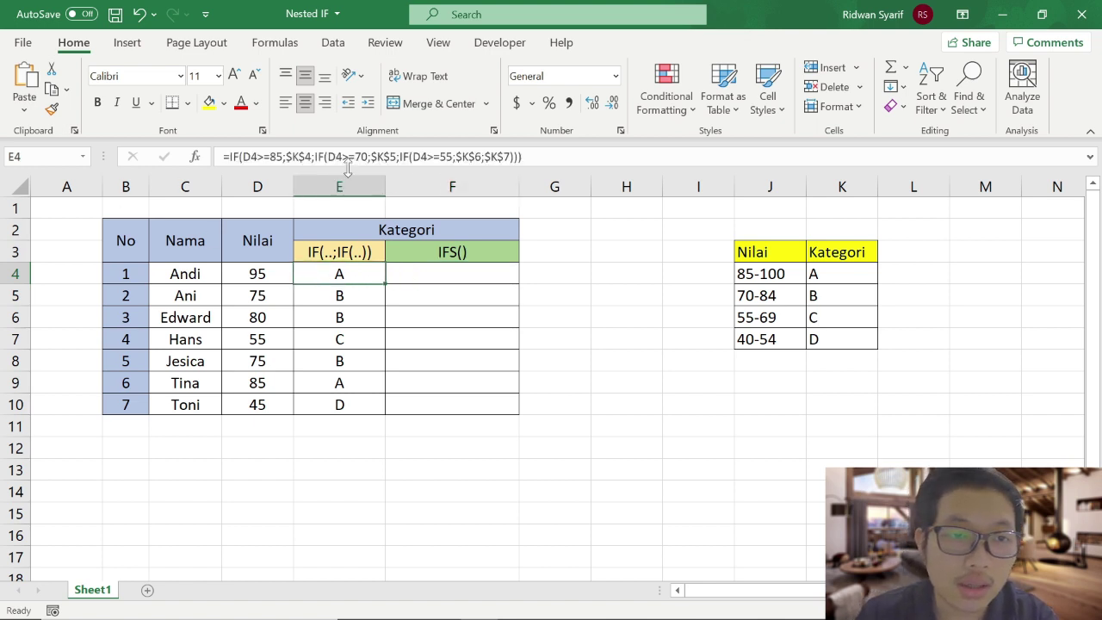
pyautogui.press('F2')
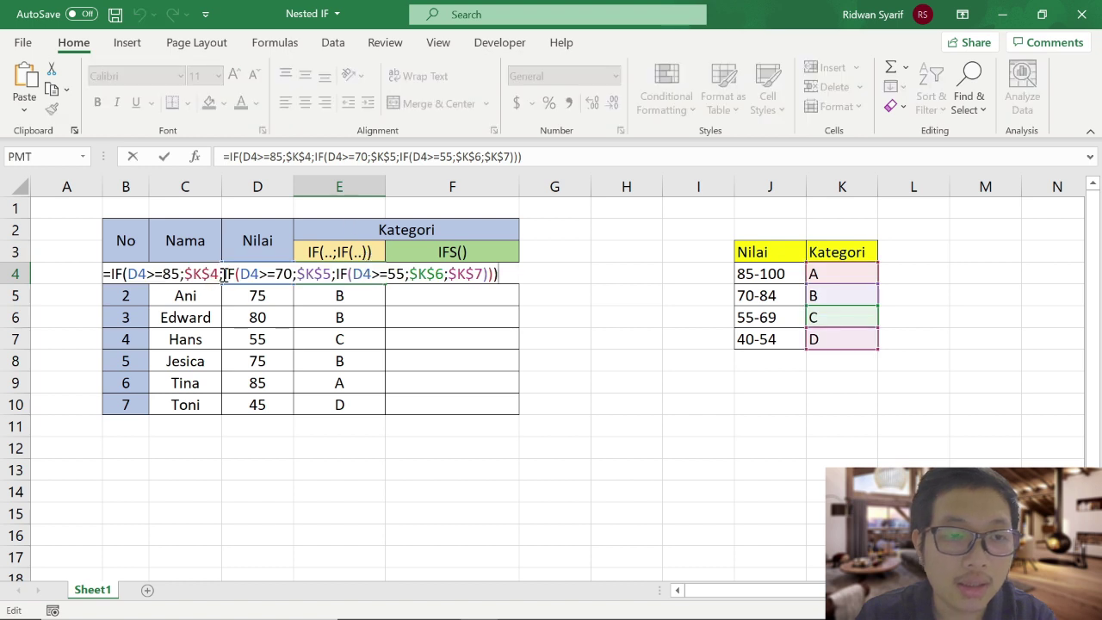
pyautogui.doubleClick(228, 274)
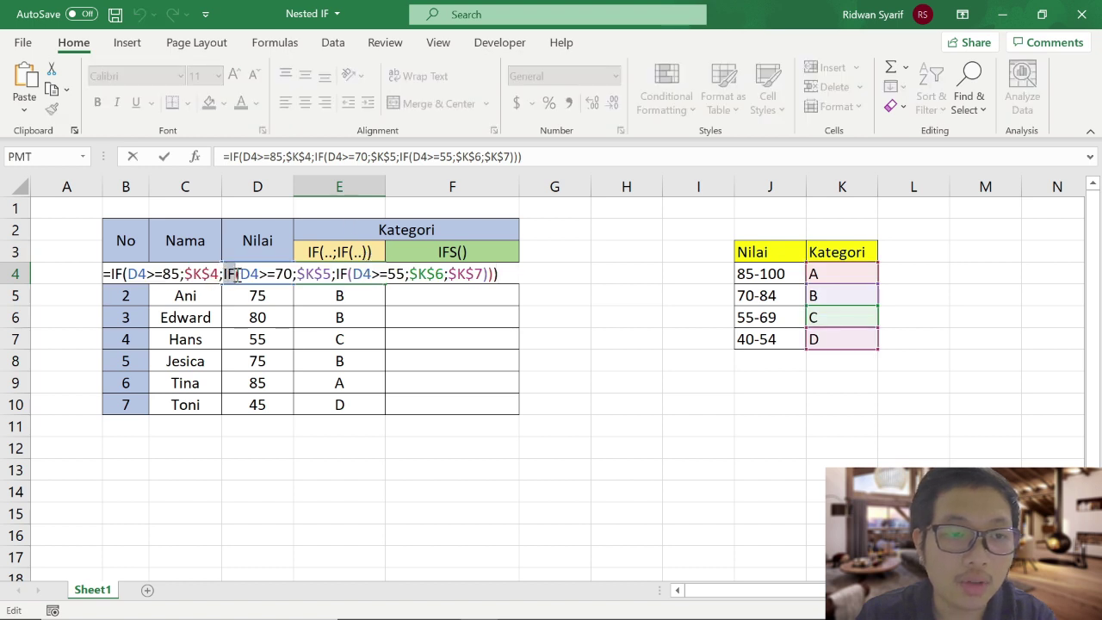
pyautogui.doubleClick(341, 273)
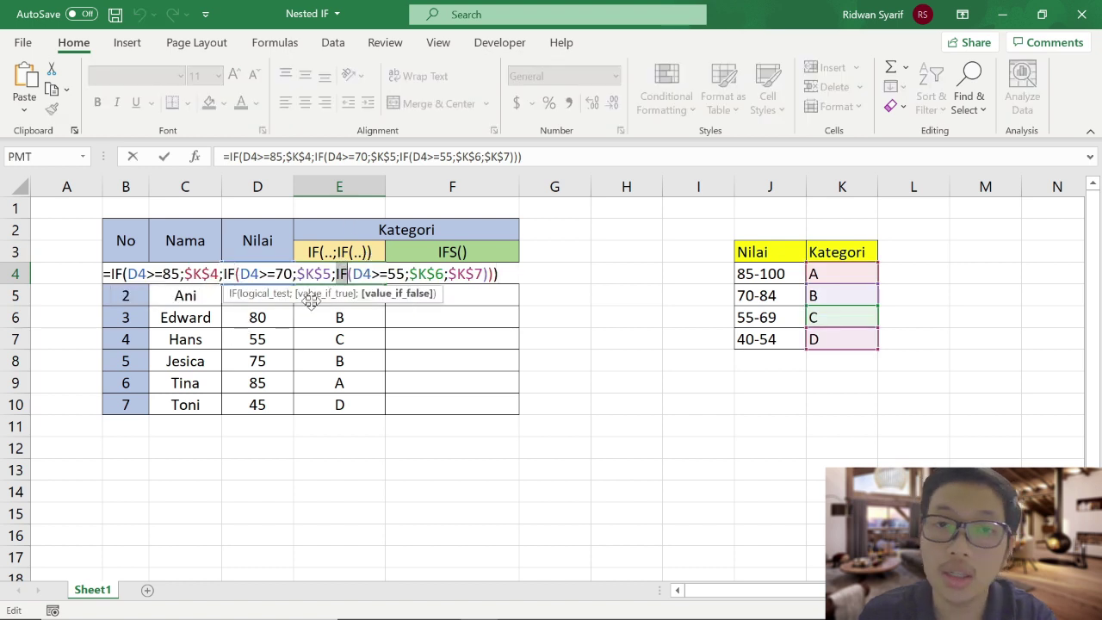
pyautogui.press('Return')
# Start an IFS formula in F4 whose first logical test D4>=85 returns the absolute reference $K$4.
pyautogui.click(439, 276)
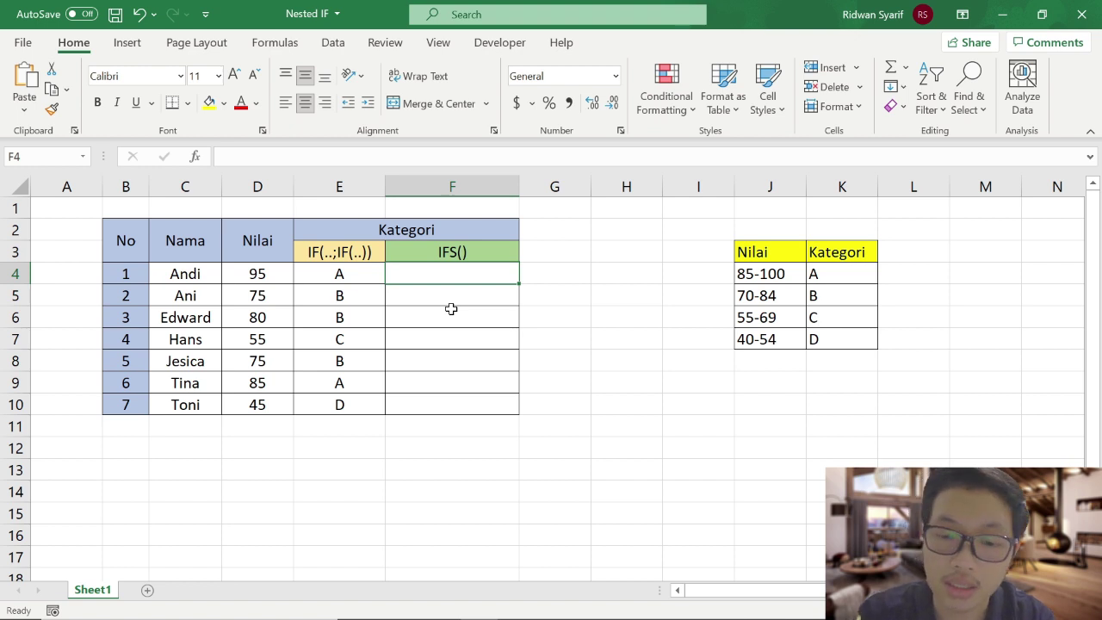
pyautogui.write('=IF')
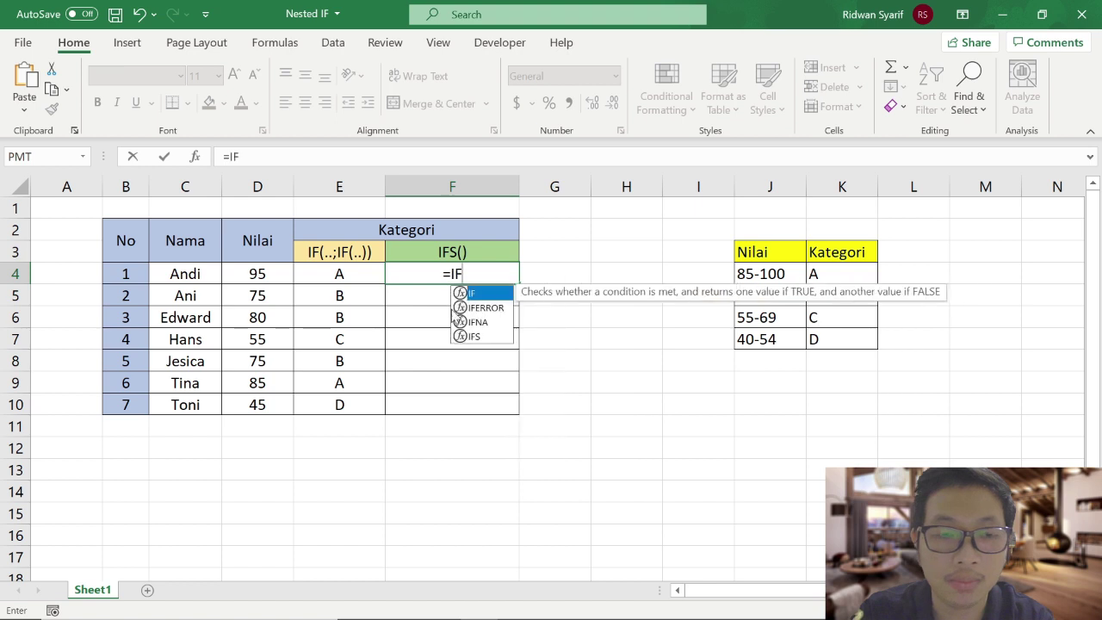
pyautogui.write('S')
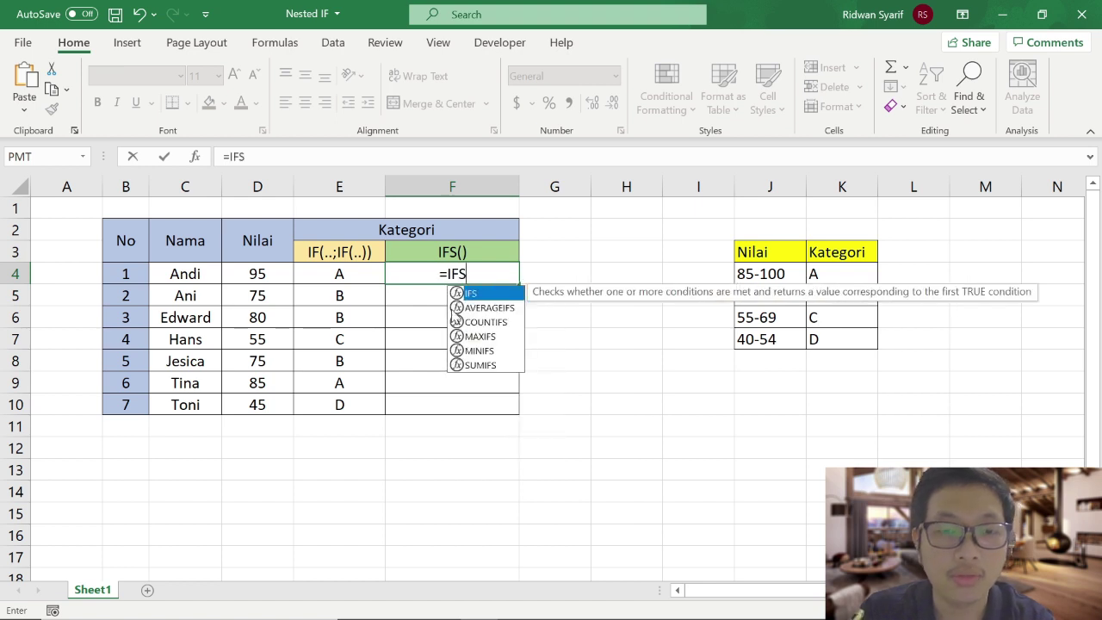
pyautogui.write('(')
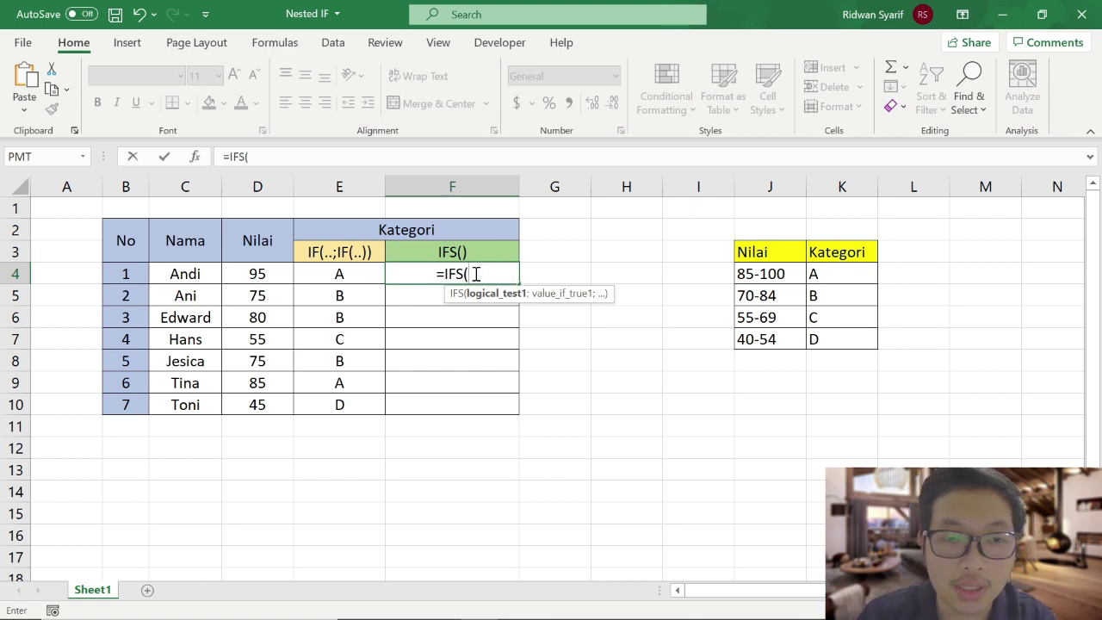
pyautogui.click(275, 273)
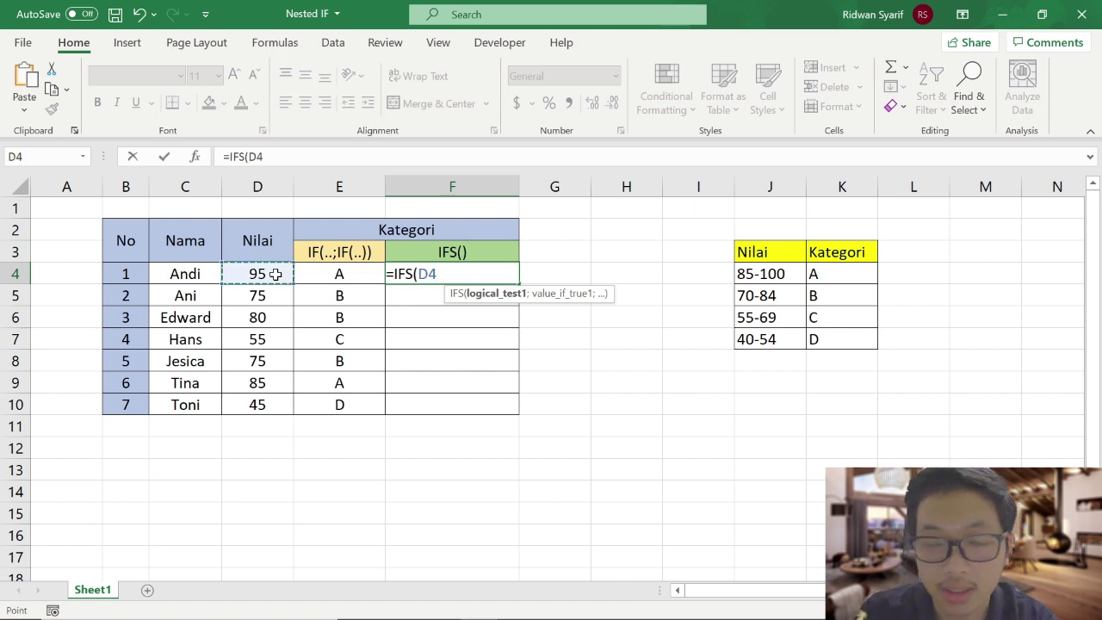
pyautogui.write('>=')
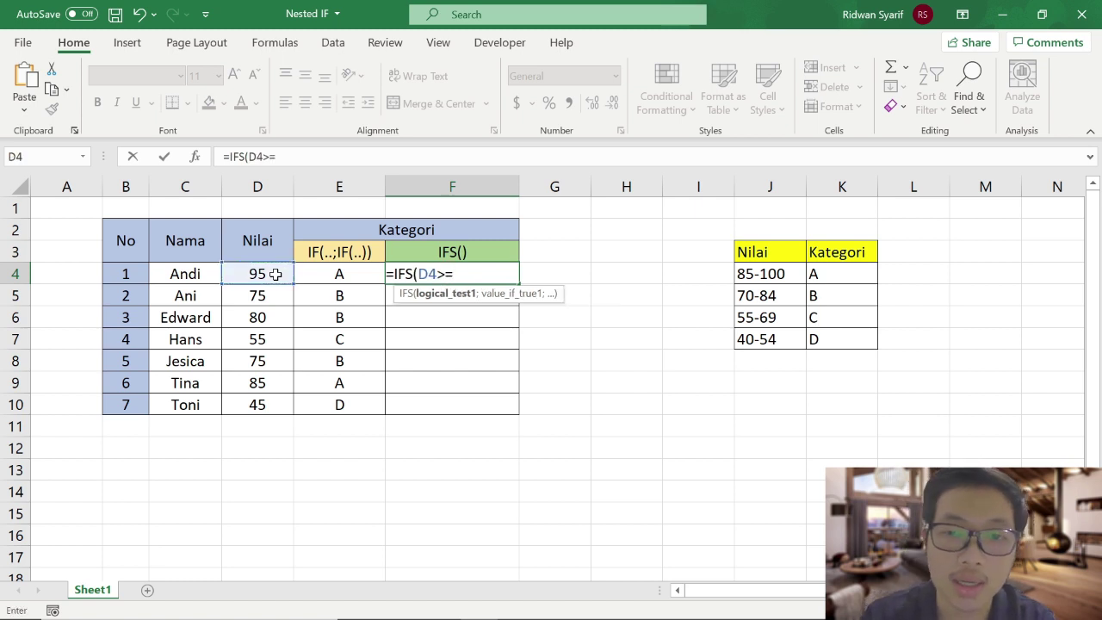
pyautogui.write('85;')
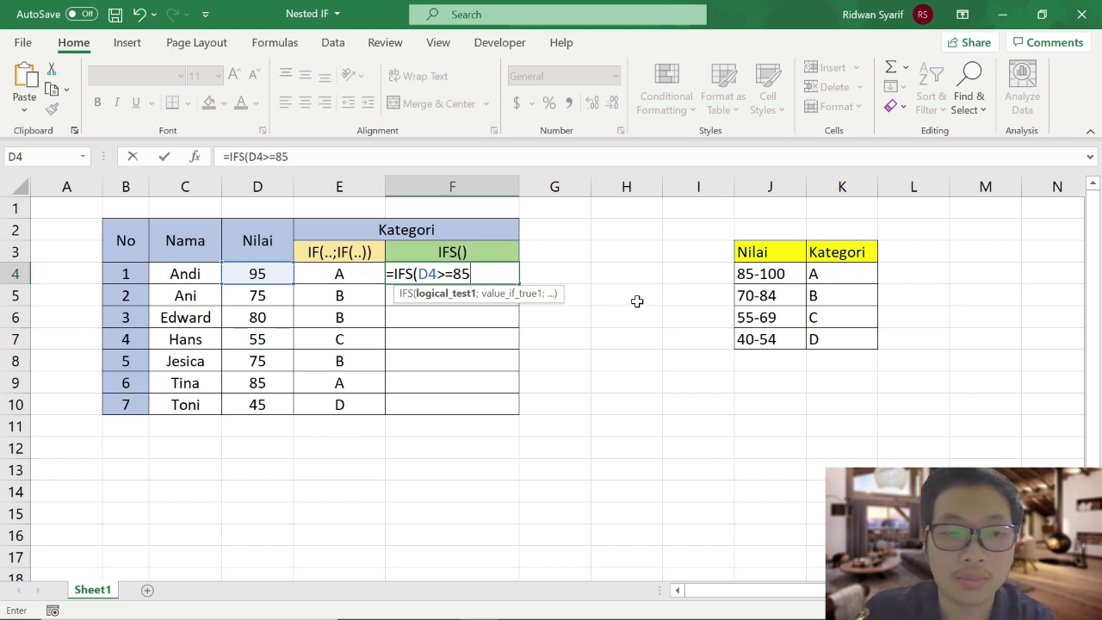
pyautogui.click(858, 274)
pyautogui.press('F4')
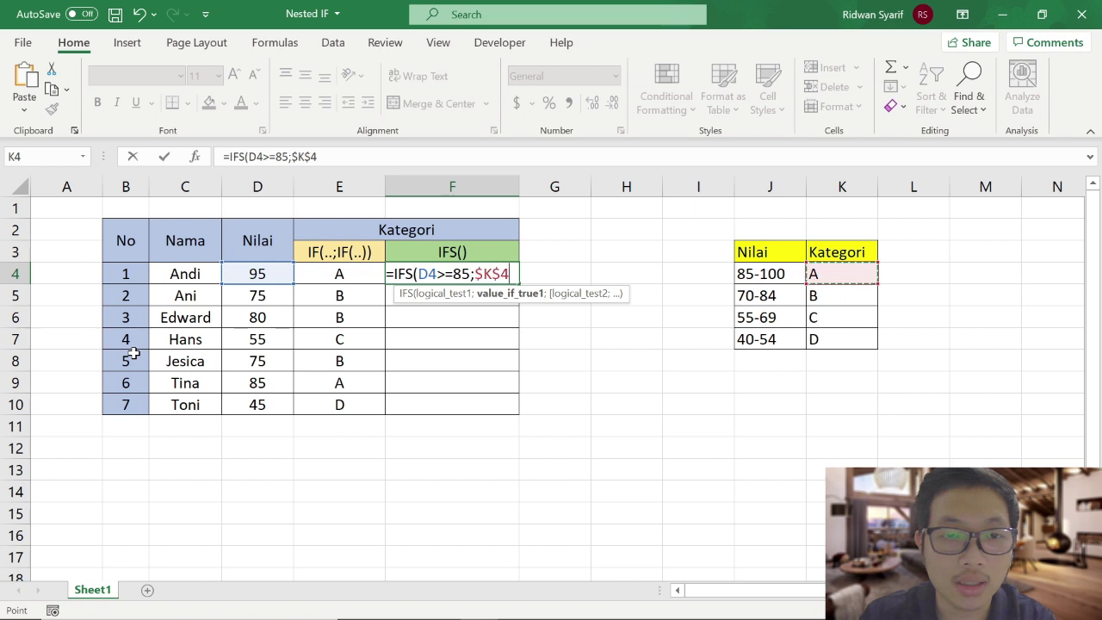
pyautogui.write(';')
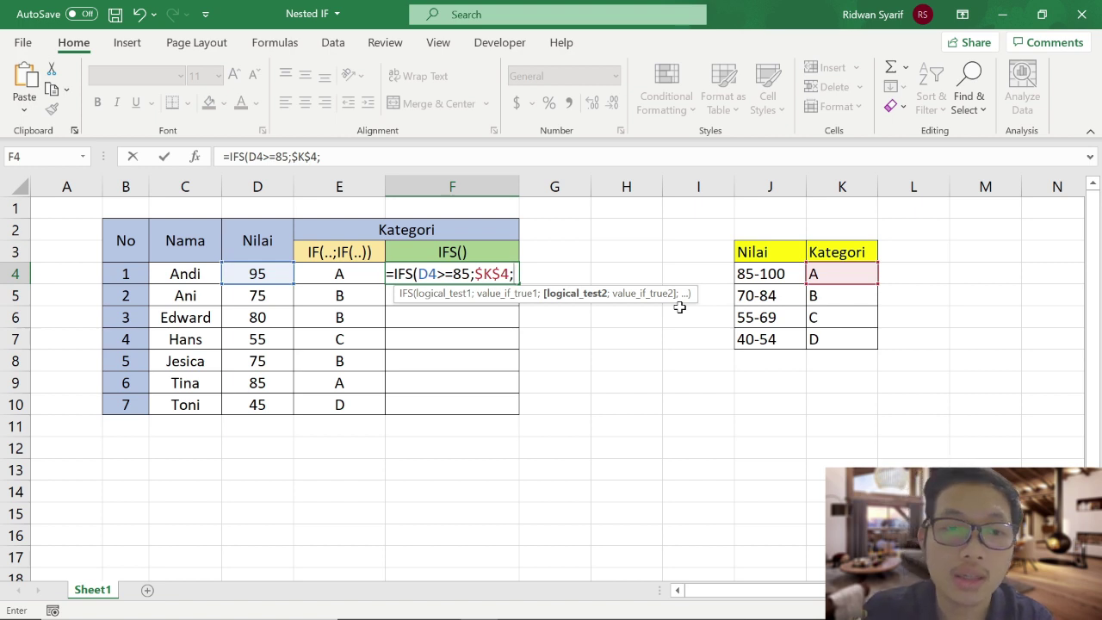
# Add the second IFS condition D4>=70, returning the absolute reference $K$5.
pyautogui.write('D4')
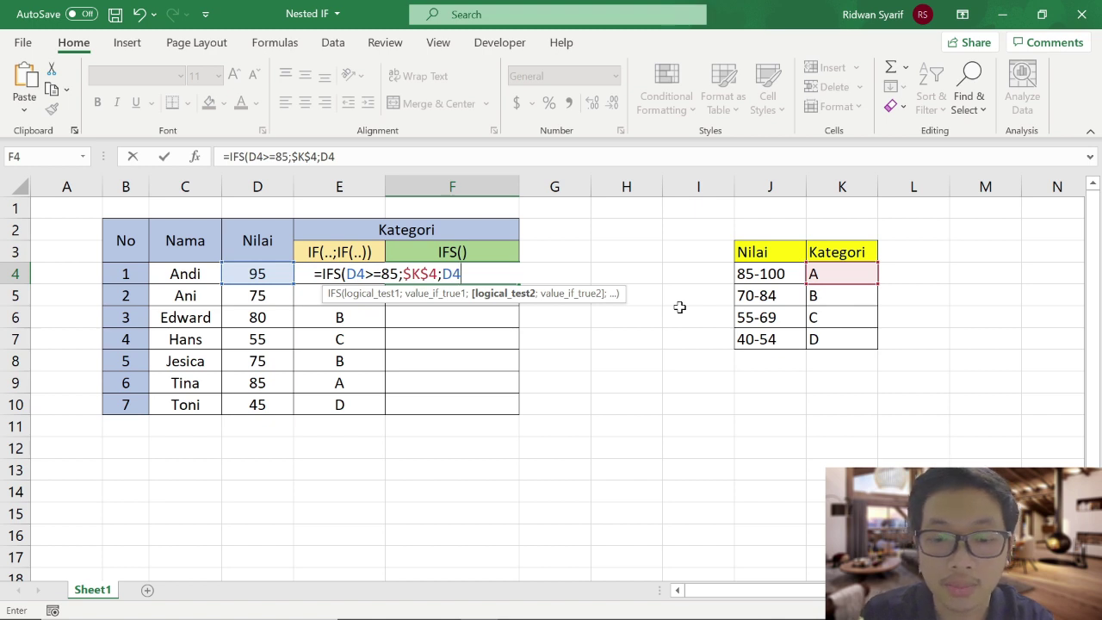
pyautogui.write('>=')
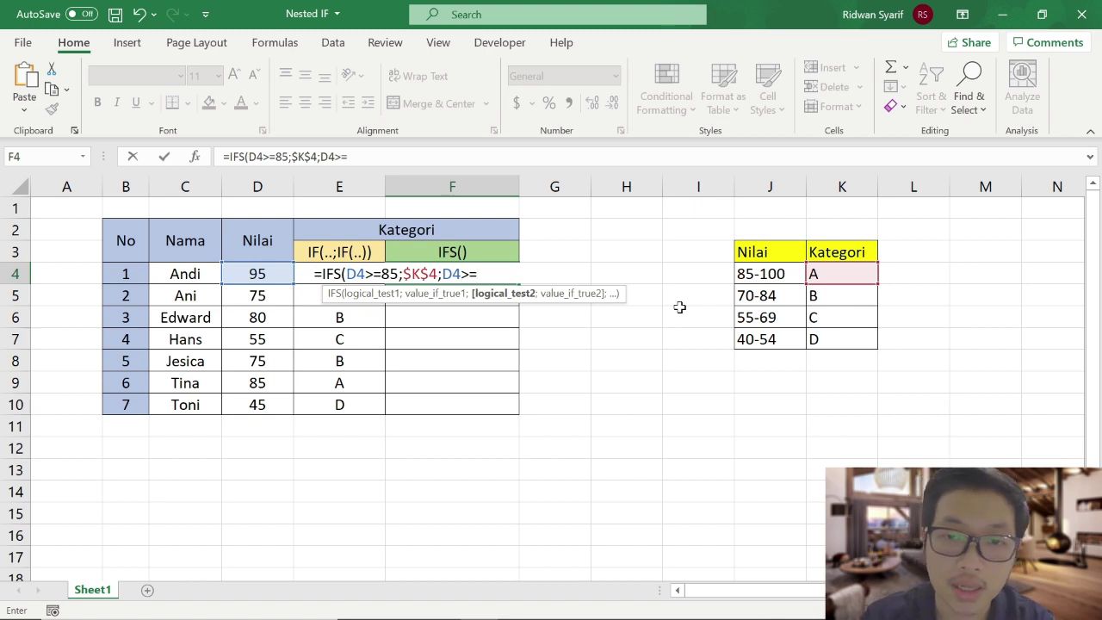
pyautogui.write('70;')
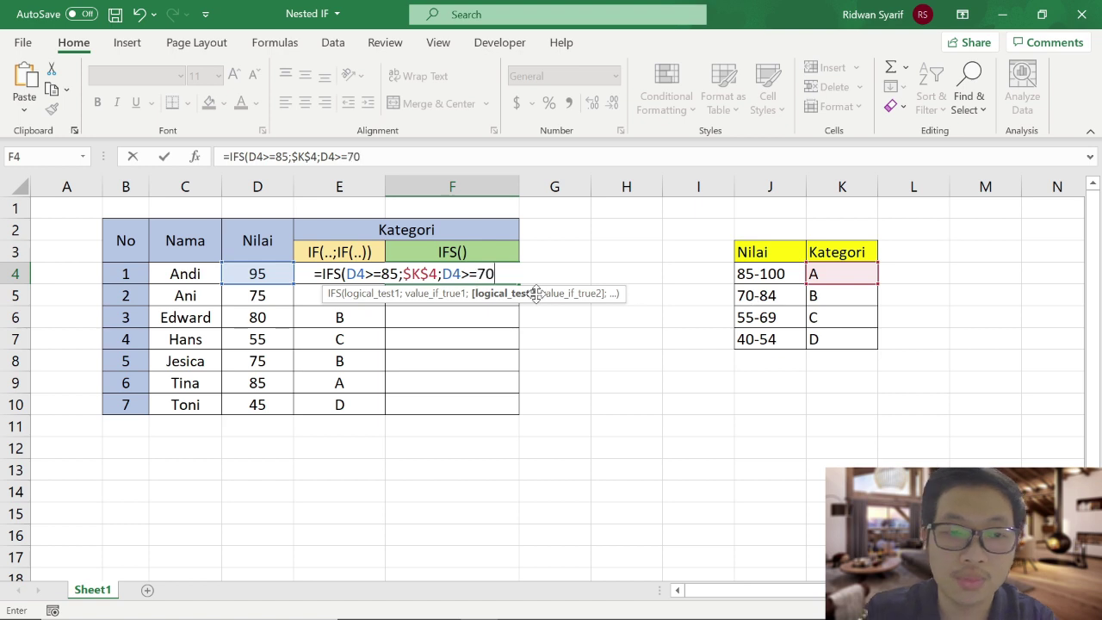
pyautogui.click(817, 295)
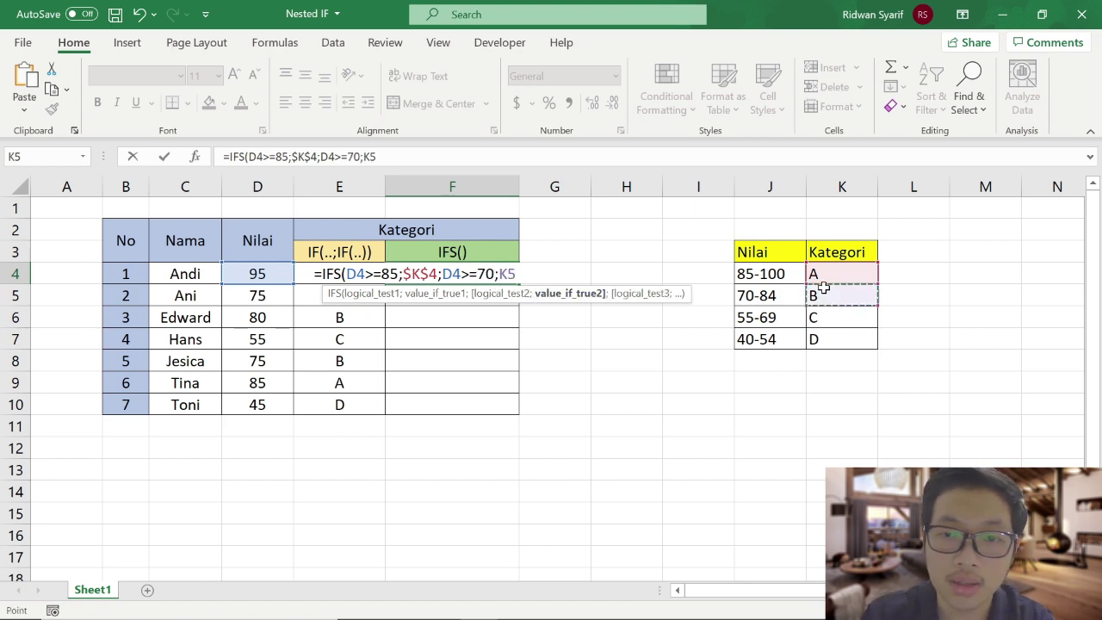
pyautogui.press('F4')
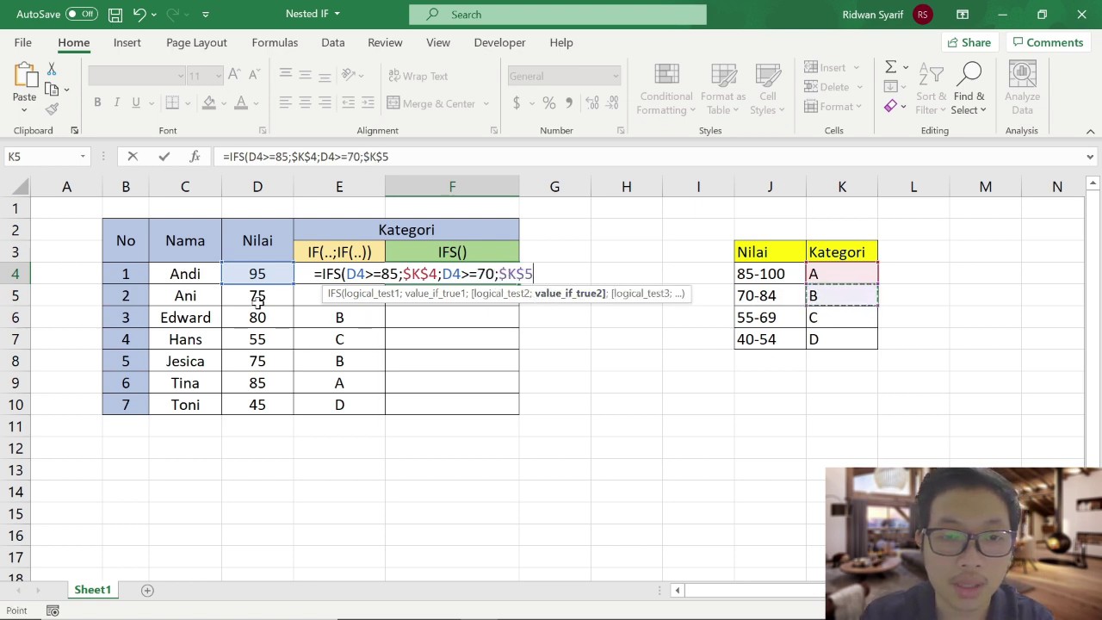
pyautogui.write(';')
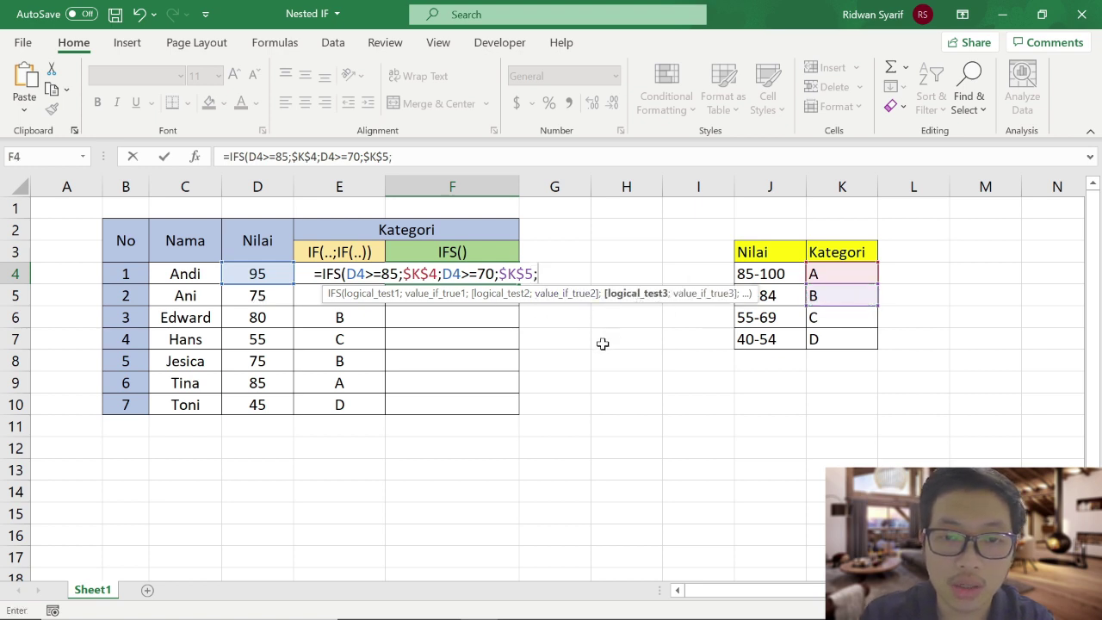
# Add the third IFS condition D4>=55 in F4, returning the absolute reference $K$6.
pyautogui.write('D4>')
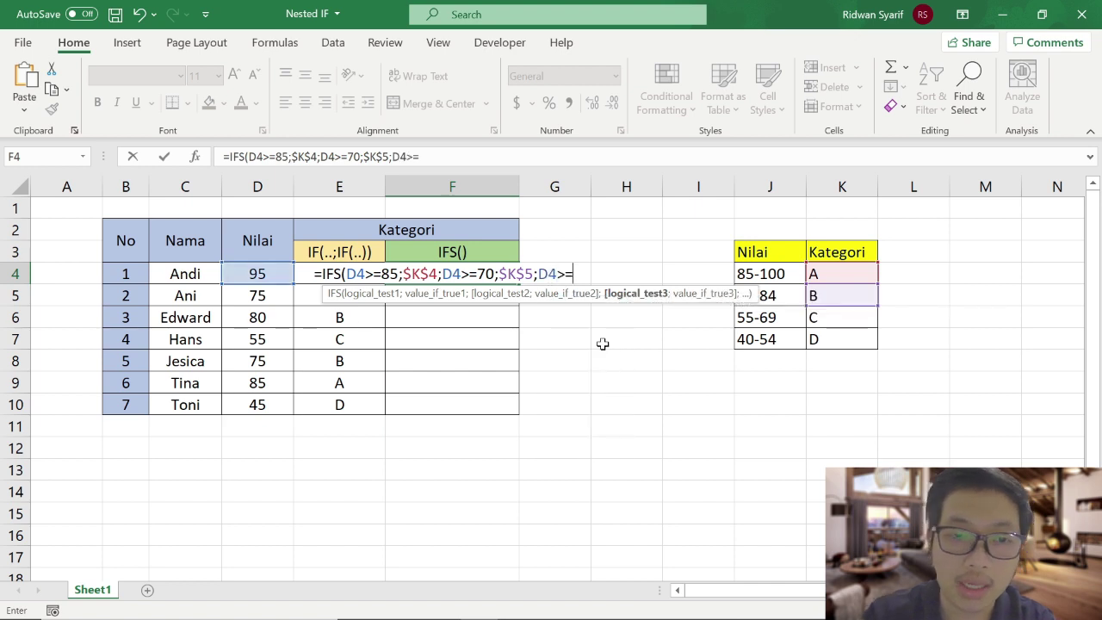
pyautogui.write('=55;')
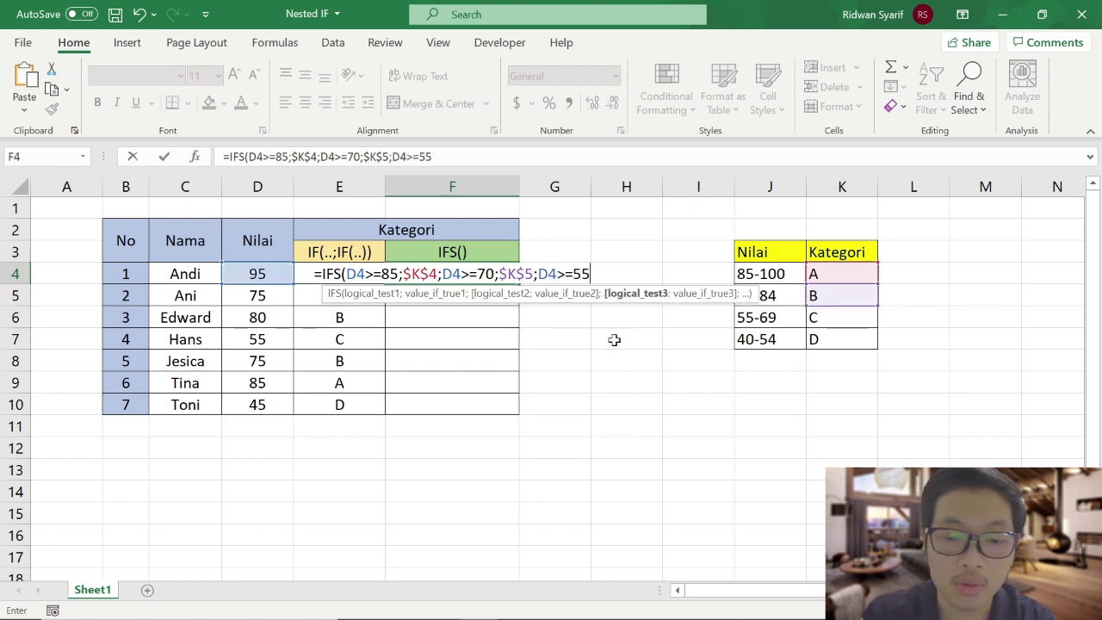
pyautogui.click(828, 318)
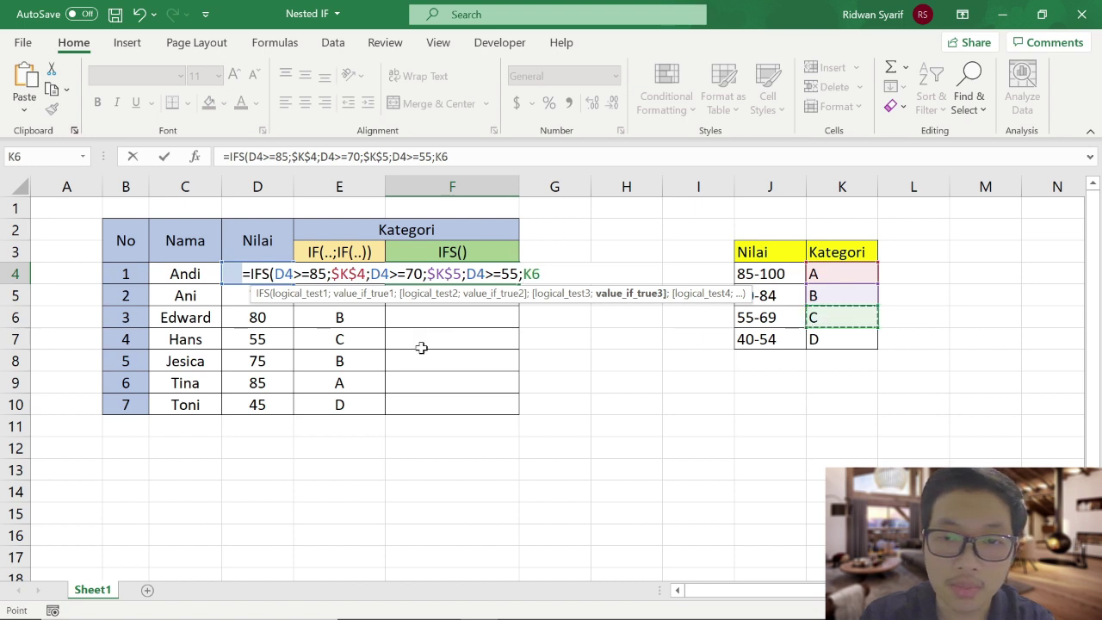
pyautogui.press('F4')
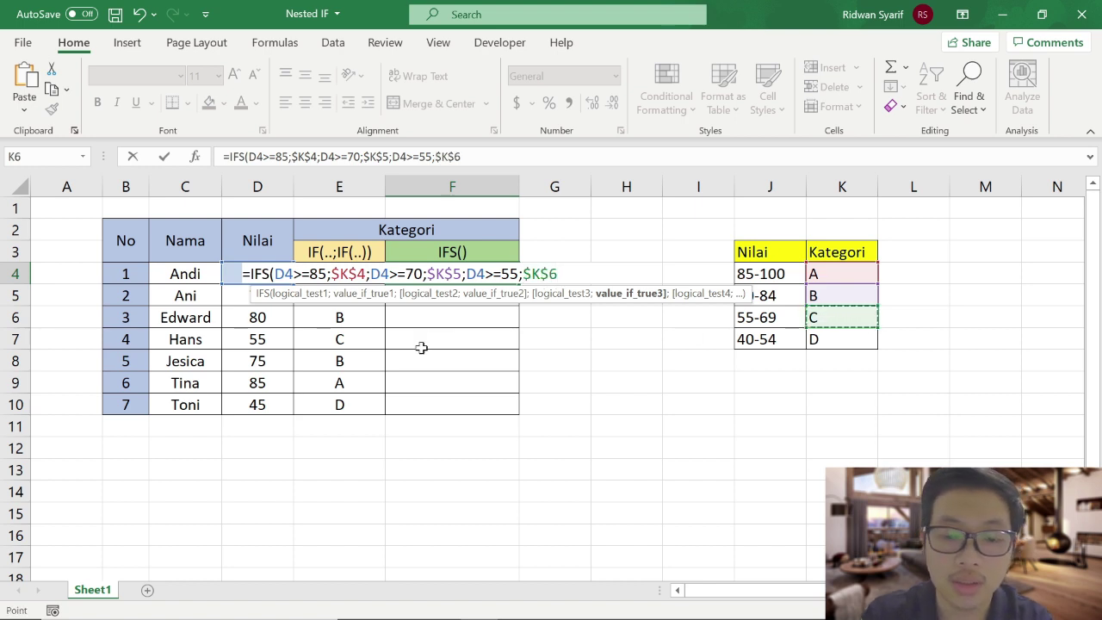
pyautogui.write(';')
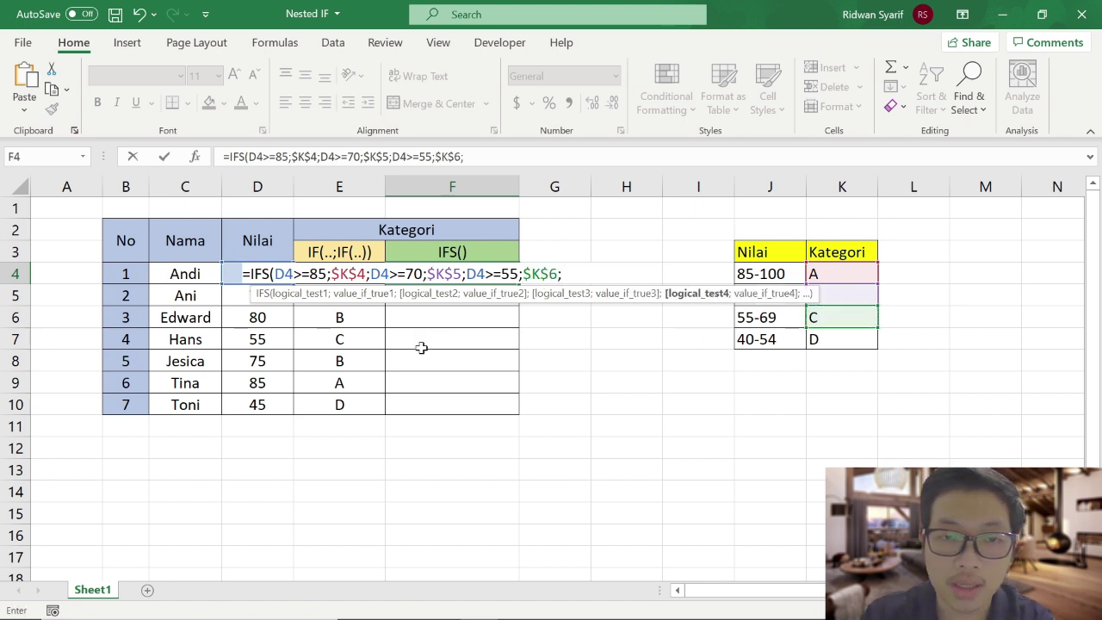
# Complete the IFS in F4 with the condition D4>=40 returning the absolute reference $K$7, and fill the formula down to F10.
pyautogui.write('D4')
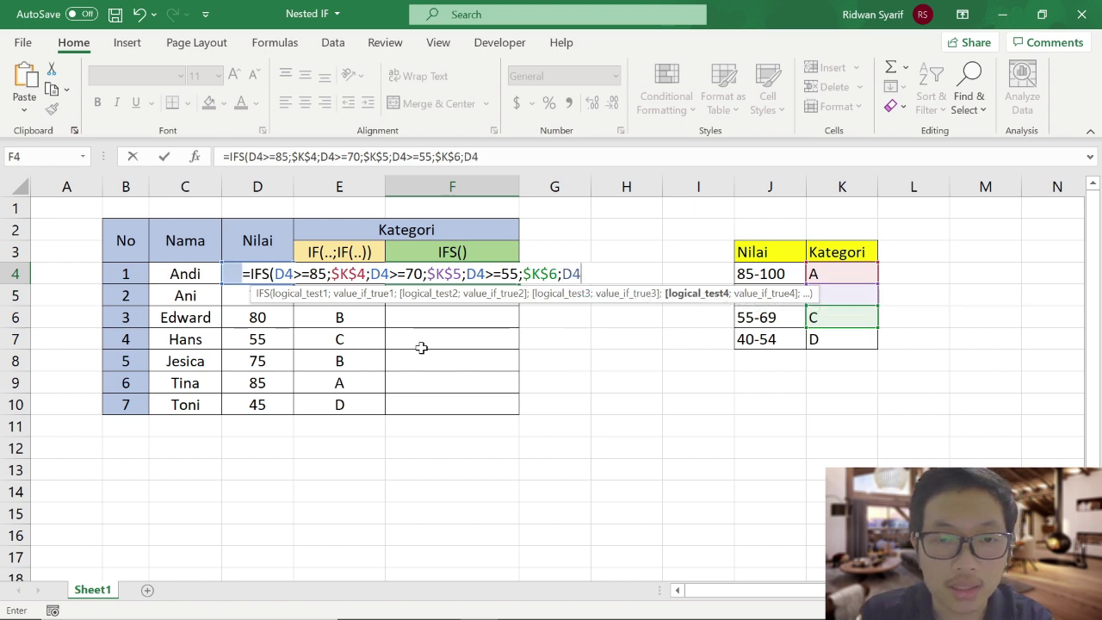
pyautogui.write('>')
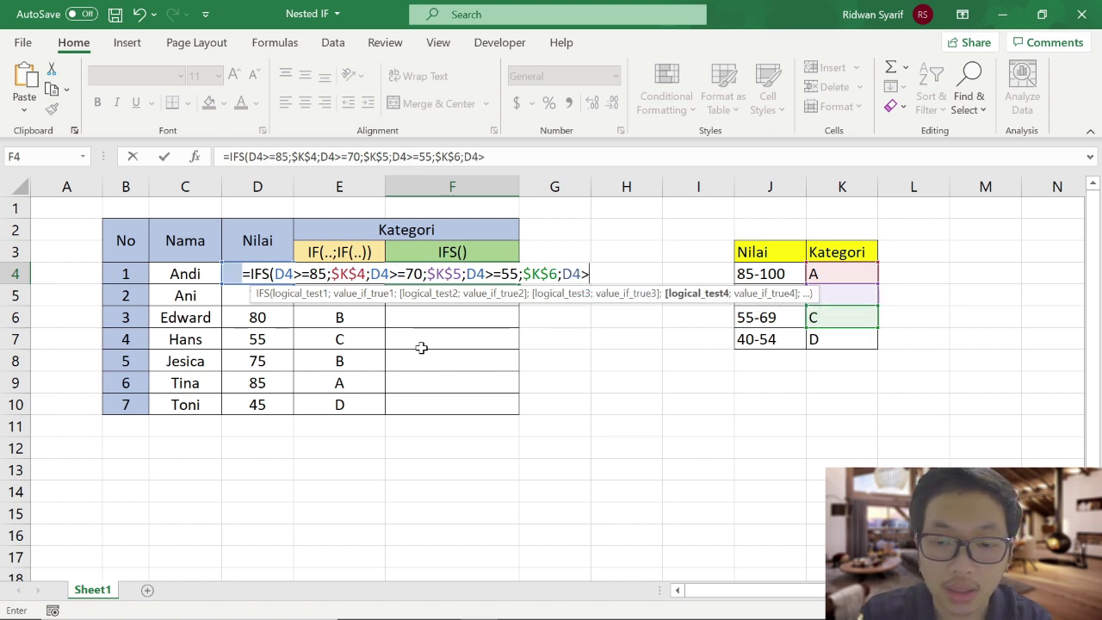
pyautogui.write('=')
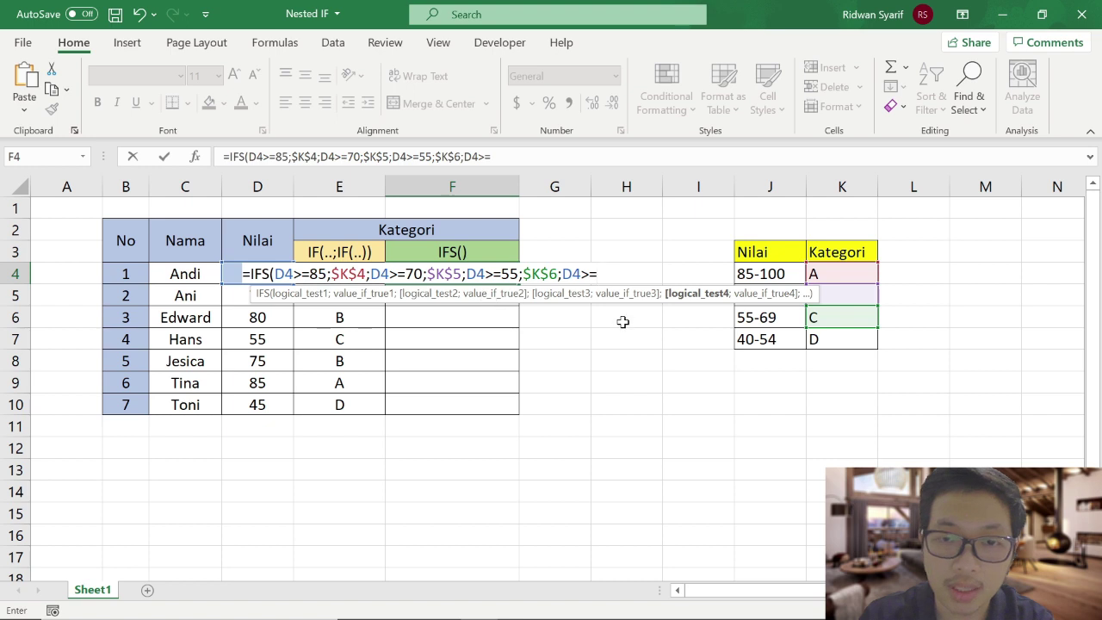
pyautogui.write('40')
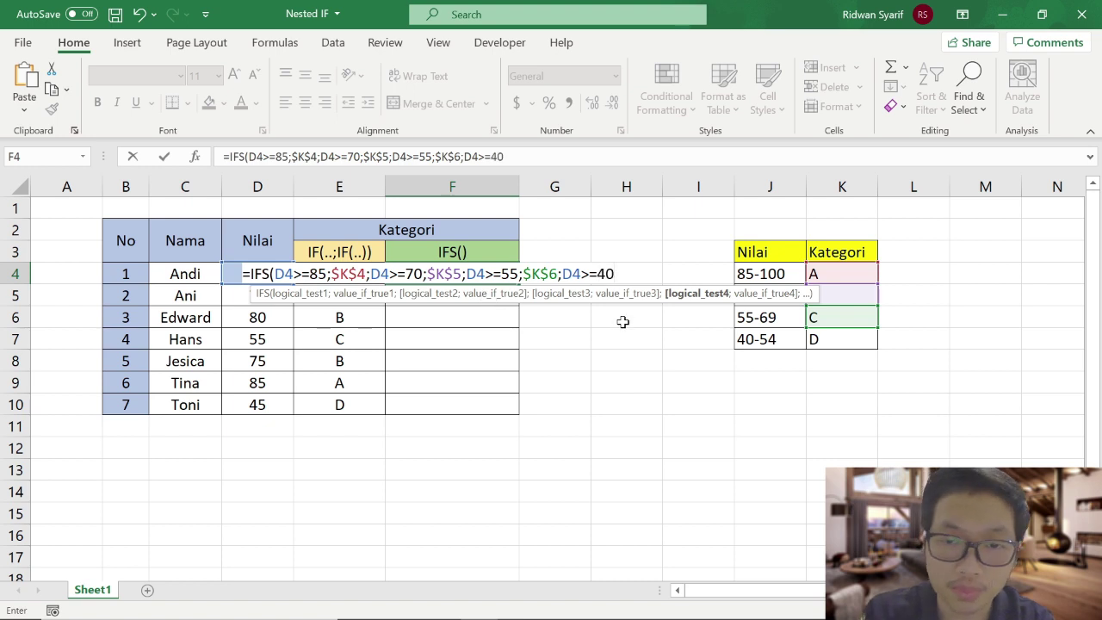
pyautogui.write(';')
pyautogui.click(843, 339)
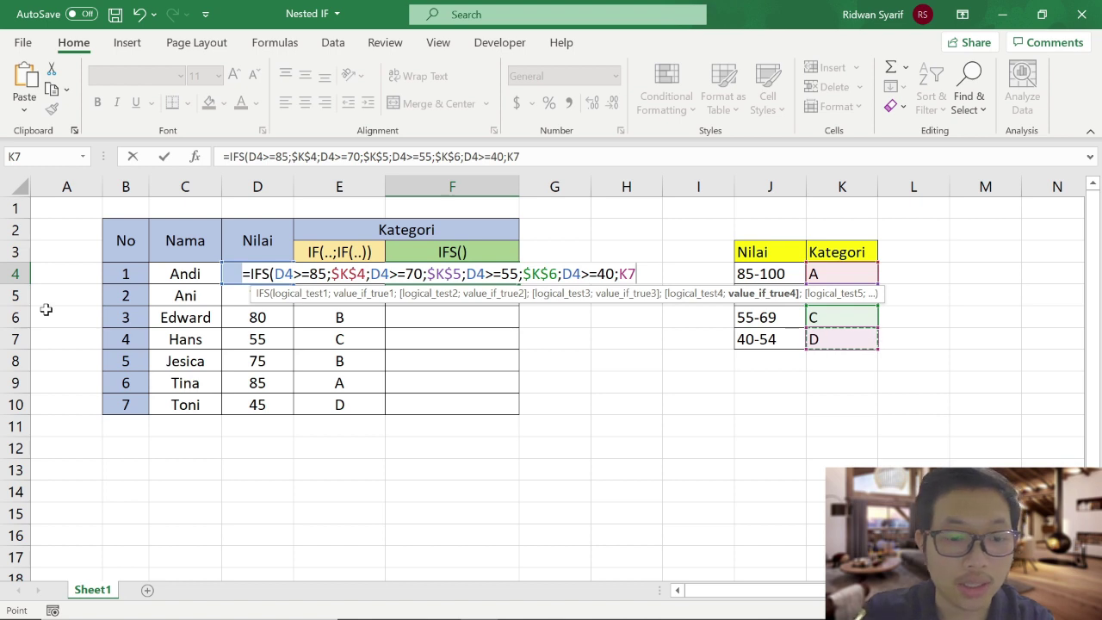
pyautogui.press('F4')
pyautogui.write(')')
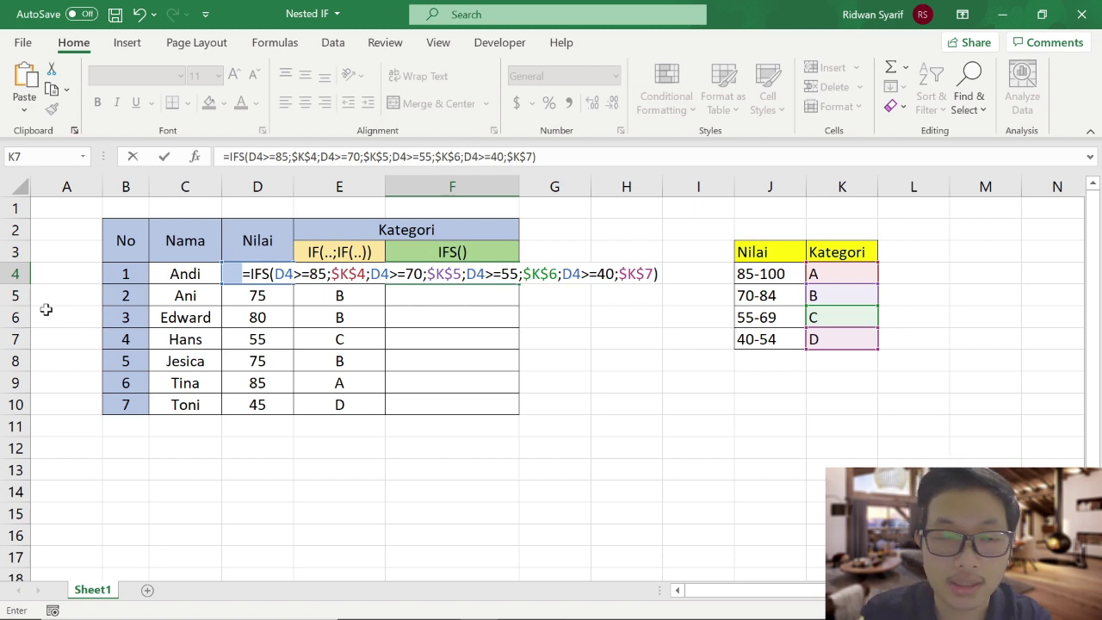
pyautogui.press('Return')
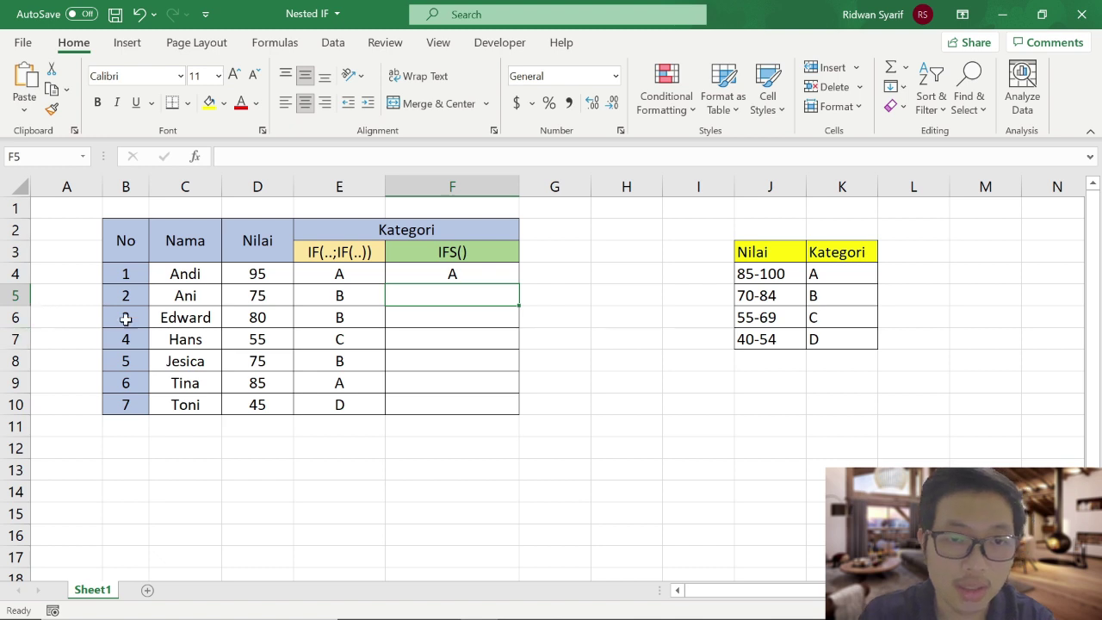
pyautogui.click(450, 274)
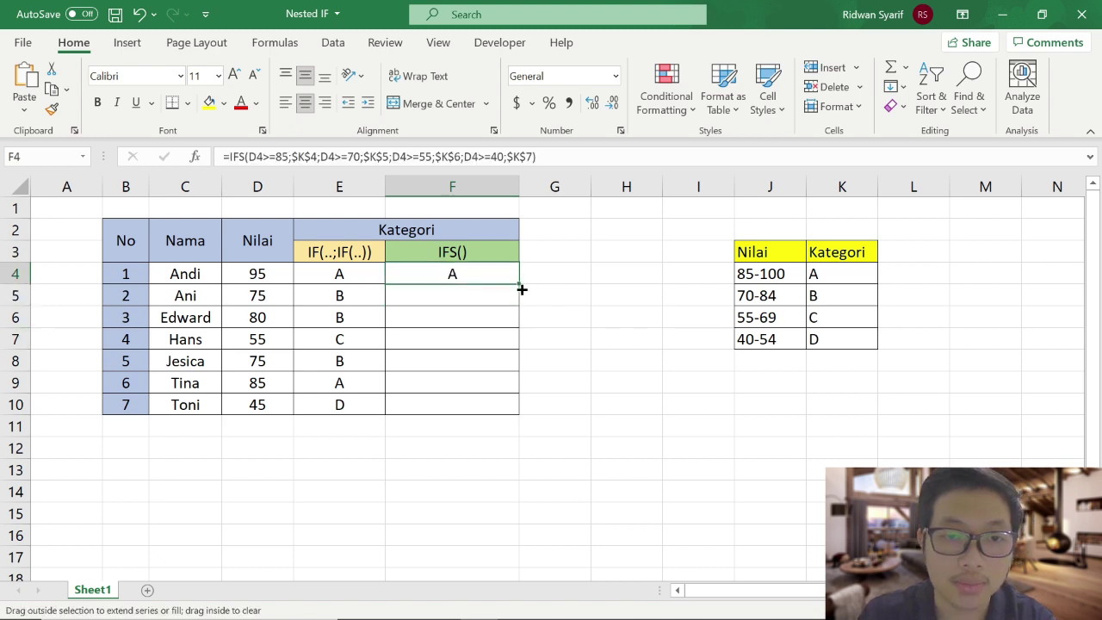
pyautogui.moveTo(520, 289); pyautogui.dragTo(523, 412)
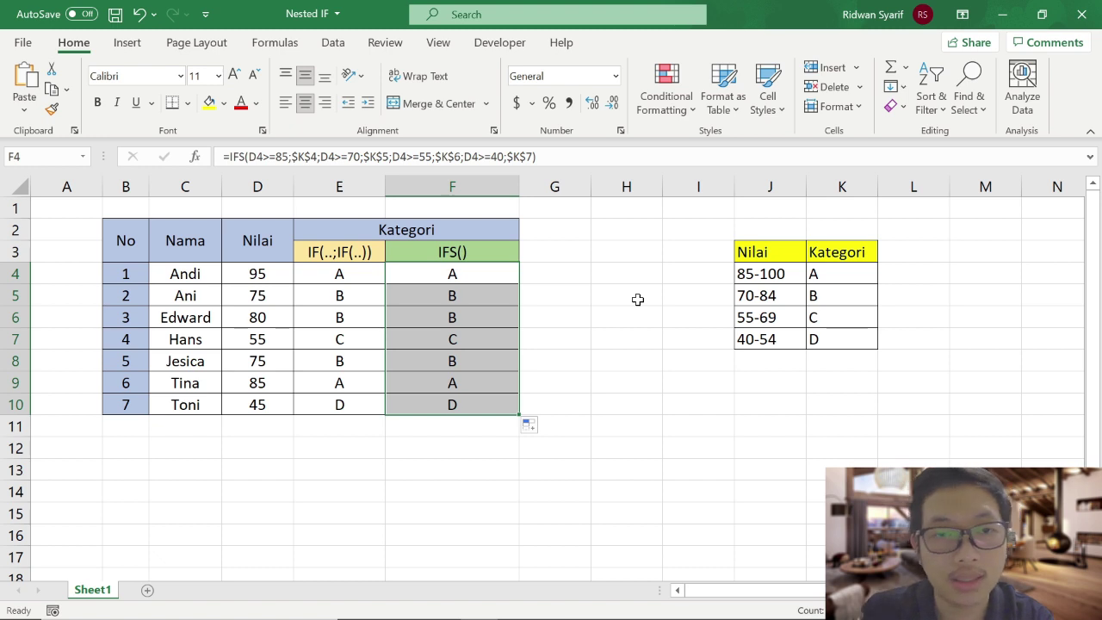
# Replace the fourth logical test D4>=40 in the F4 IFS formula with TRUE.
pyautogui.click(341, 272)
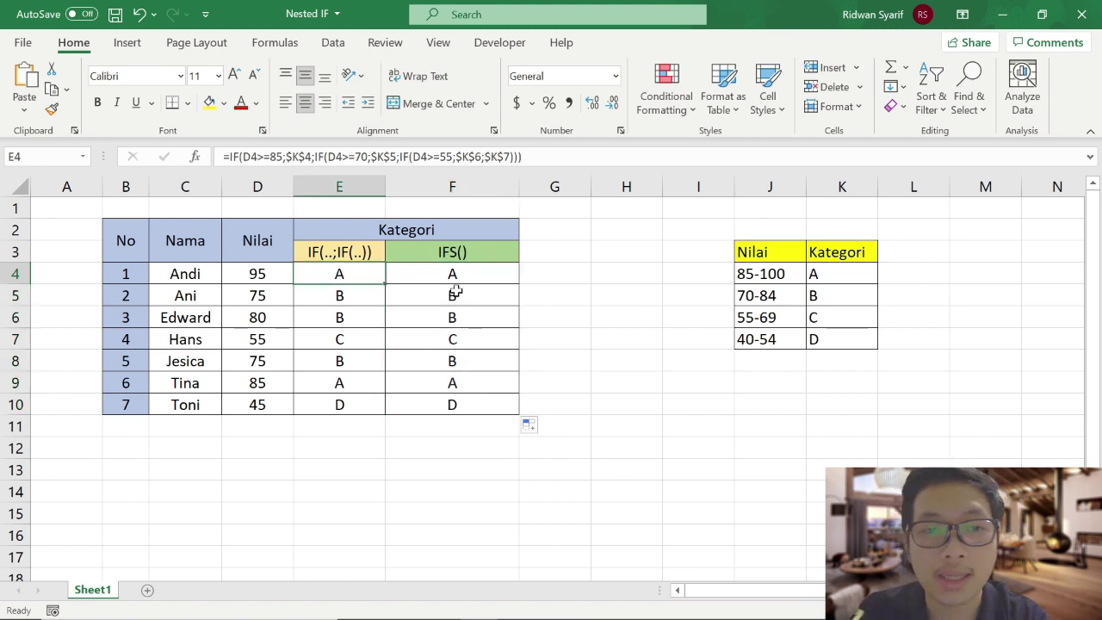
pyautogui.click(452, 274)
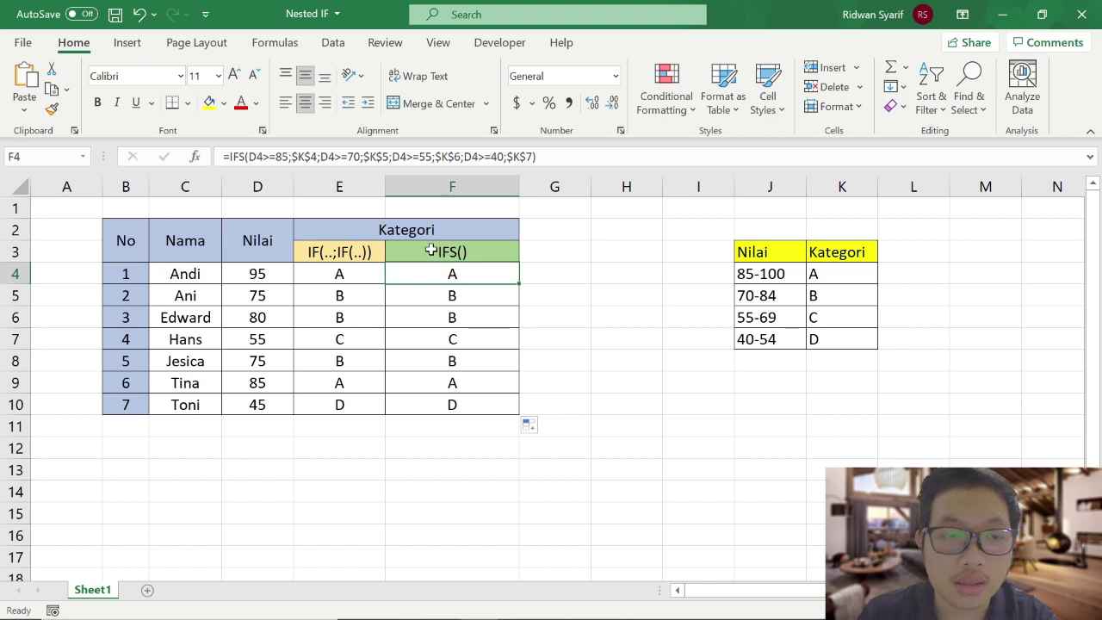
pyautogui.press('F2')
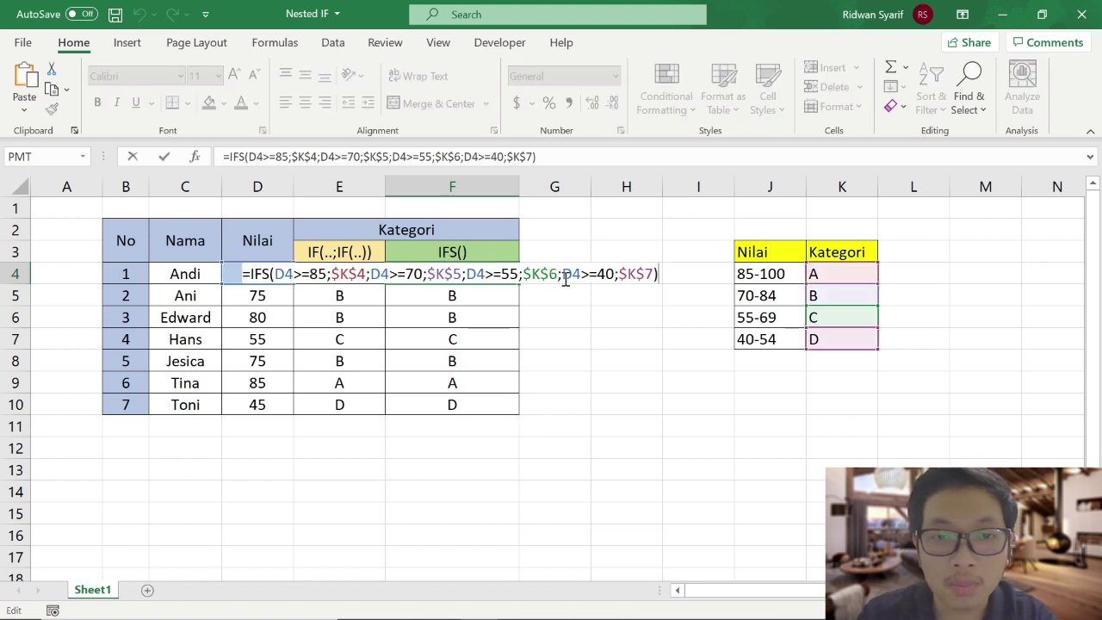
pyautogui.moveTo(562, 272); pyautogui.dragTo(614, 273)
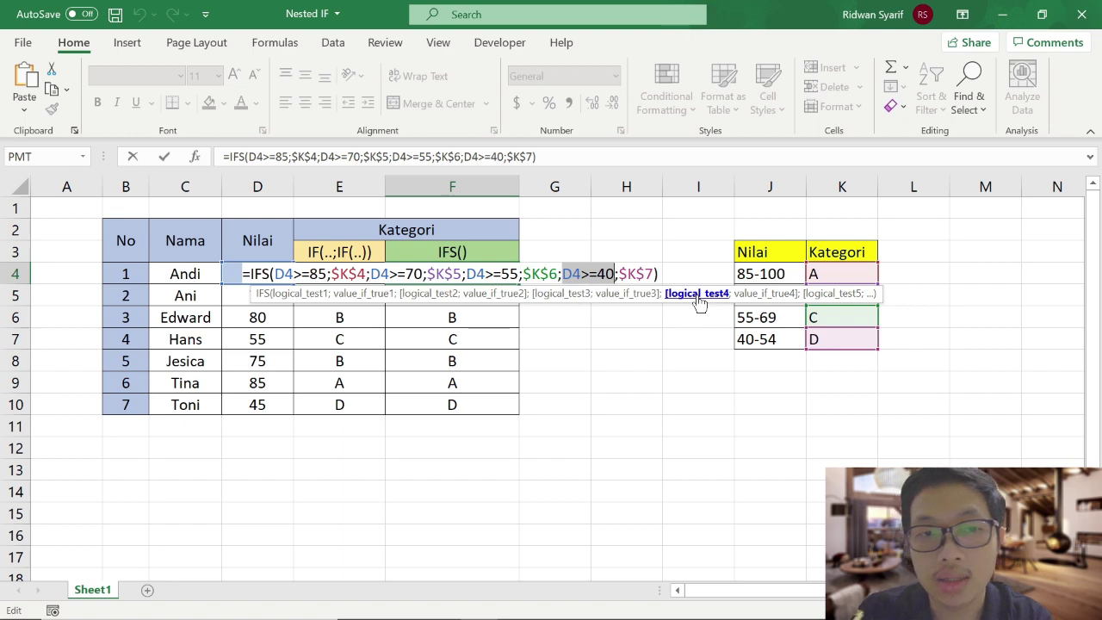
pyautogui.write('TRU')
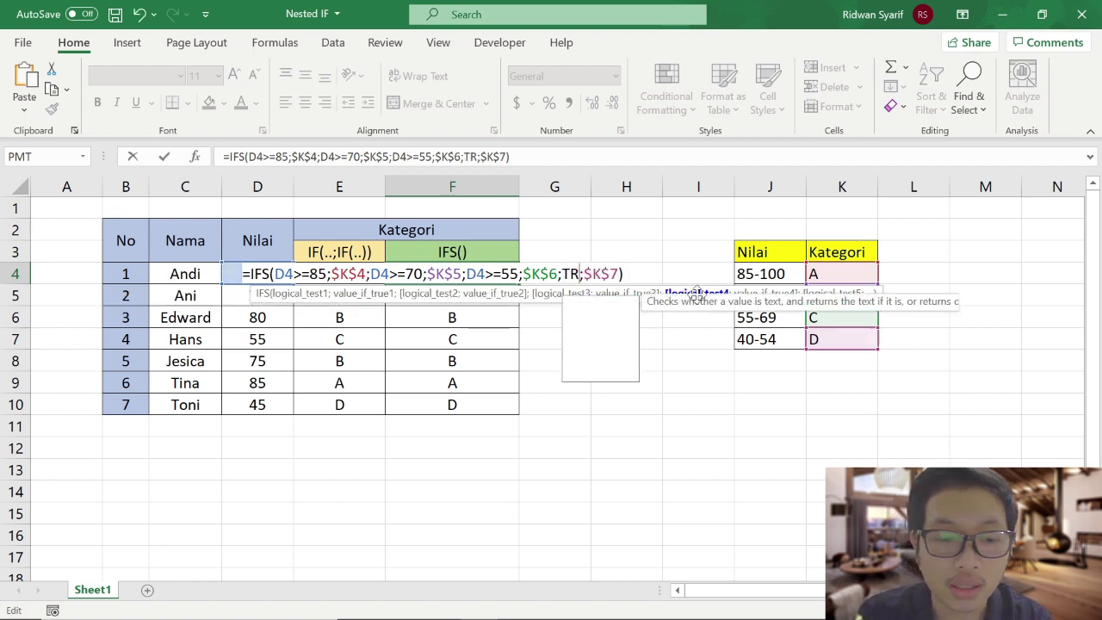
pyautogui.write('E')
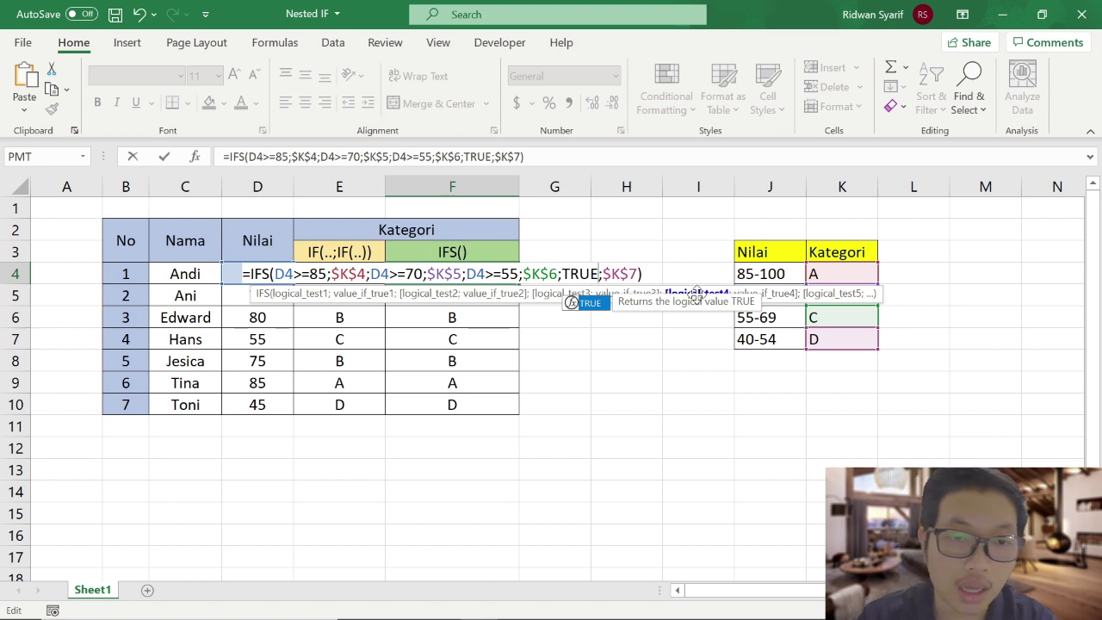
pyautogui.moveTo(561, 272); pyautogui.dragTo(603, 273)
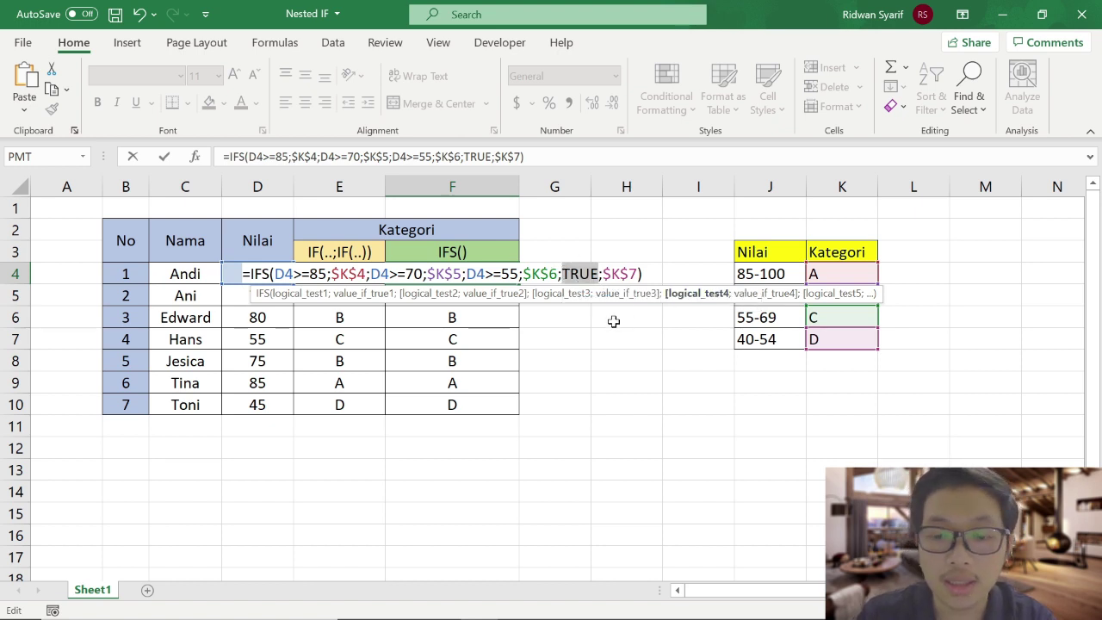
pyautogui.press('Return')
# Check the Nilai score and IFS formula in row 10, and fill the revised F4 formula down to F10.
pyautogui.click(511, 276)
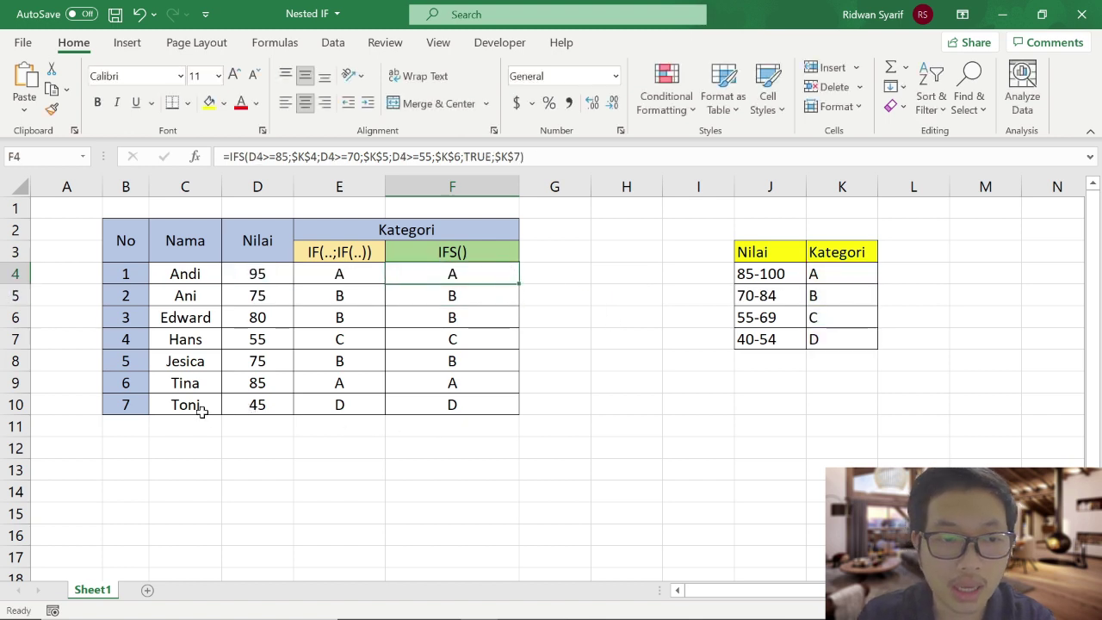
pyautogui.click(250, 403)
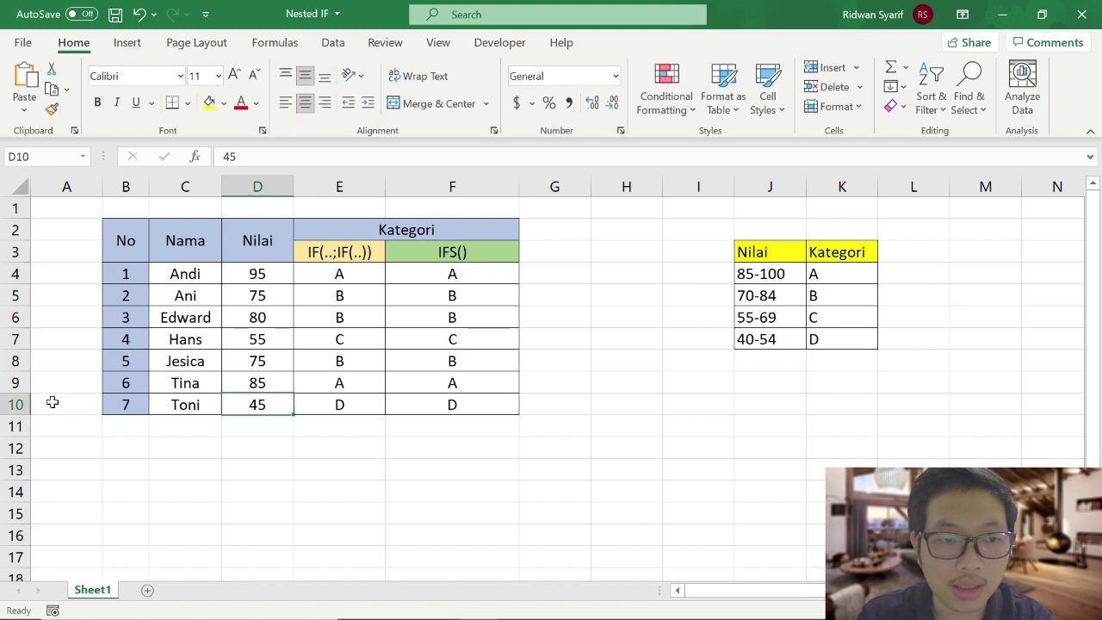
pyautogui.click(16, 404)
pyautogui.click(465, 405)
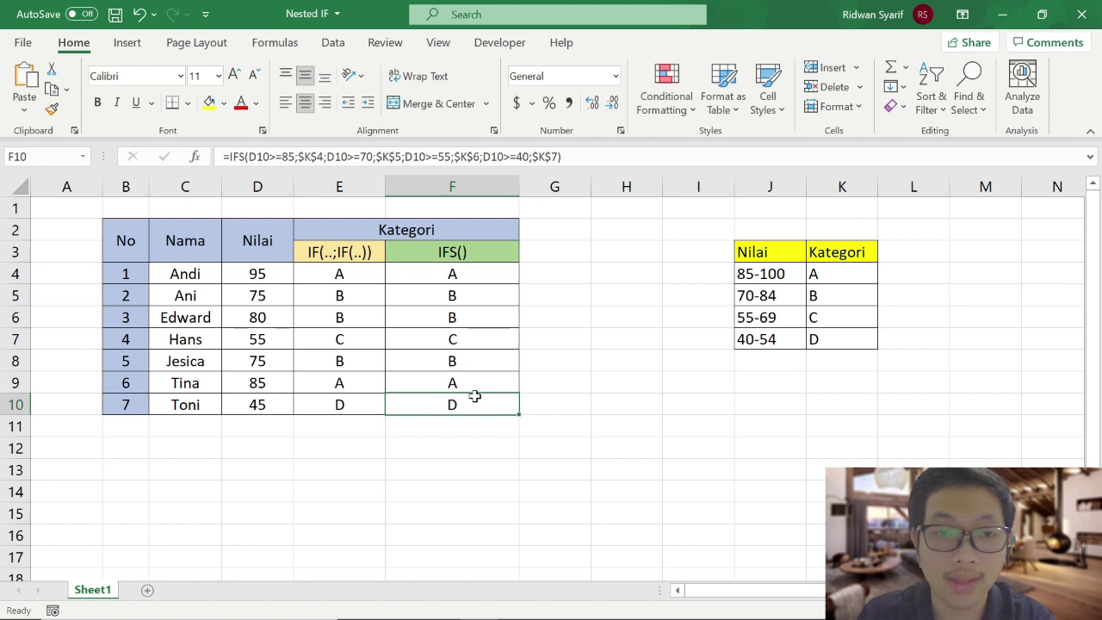
pyautogui.click(512, 275)
pyautogui.moveTo(519, 285); pyautogui.dragTo(530, 420)
# Examine the IFS formula in F10, highlighting TRUE as its fourth logical test.
pyautogui.click(473, 406)
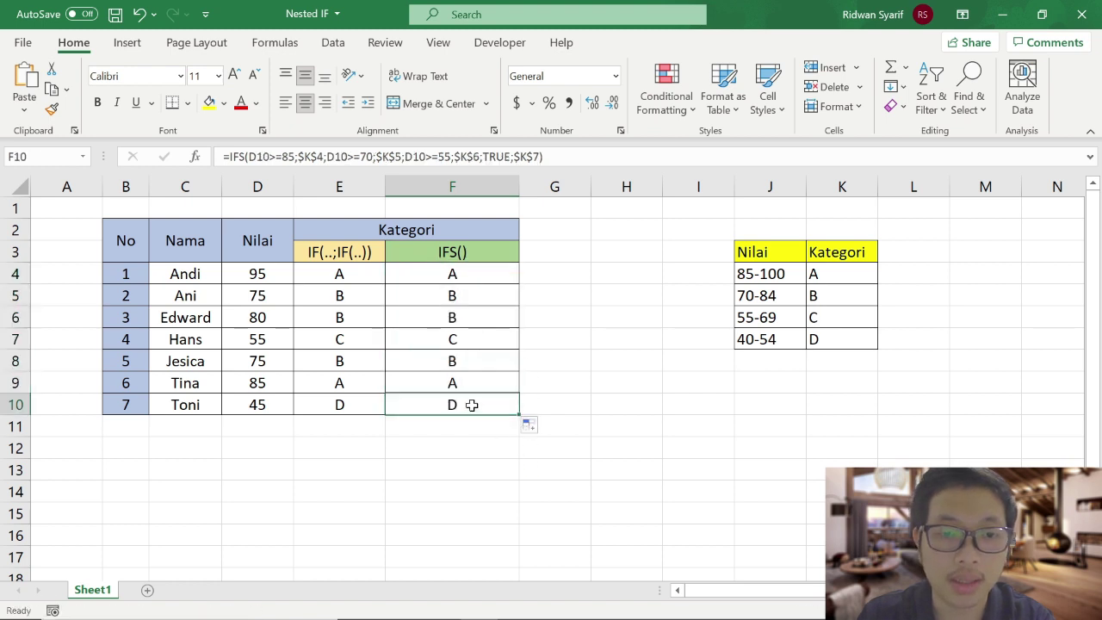
pyautogui.click(505, 157)
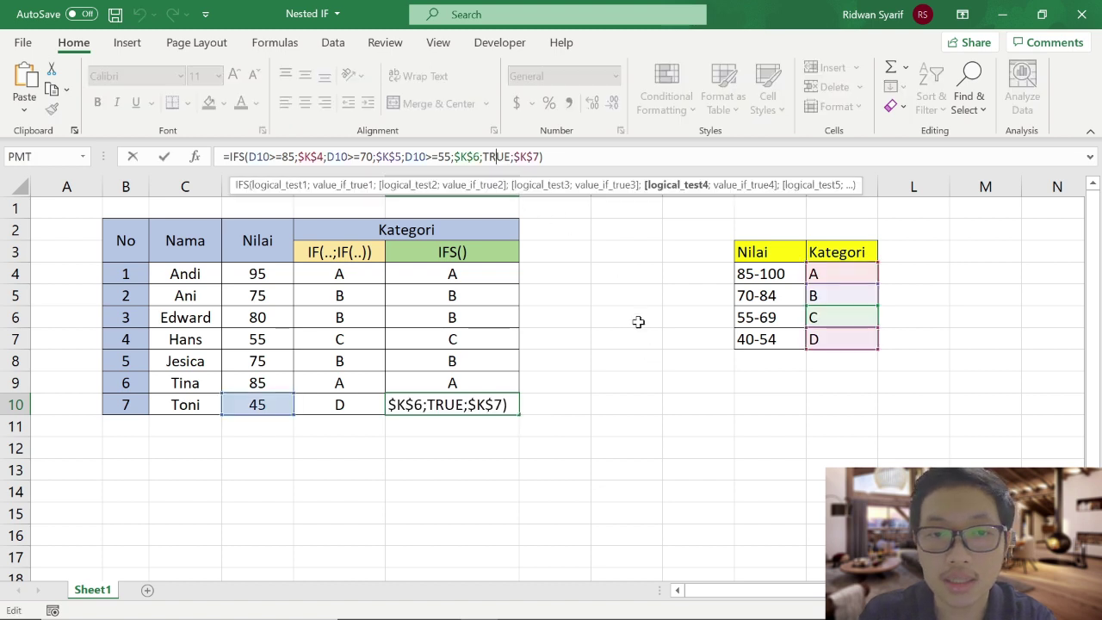
pyautogui.doubleClick(457, 412)
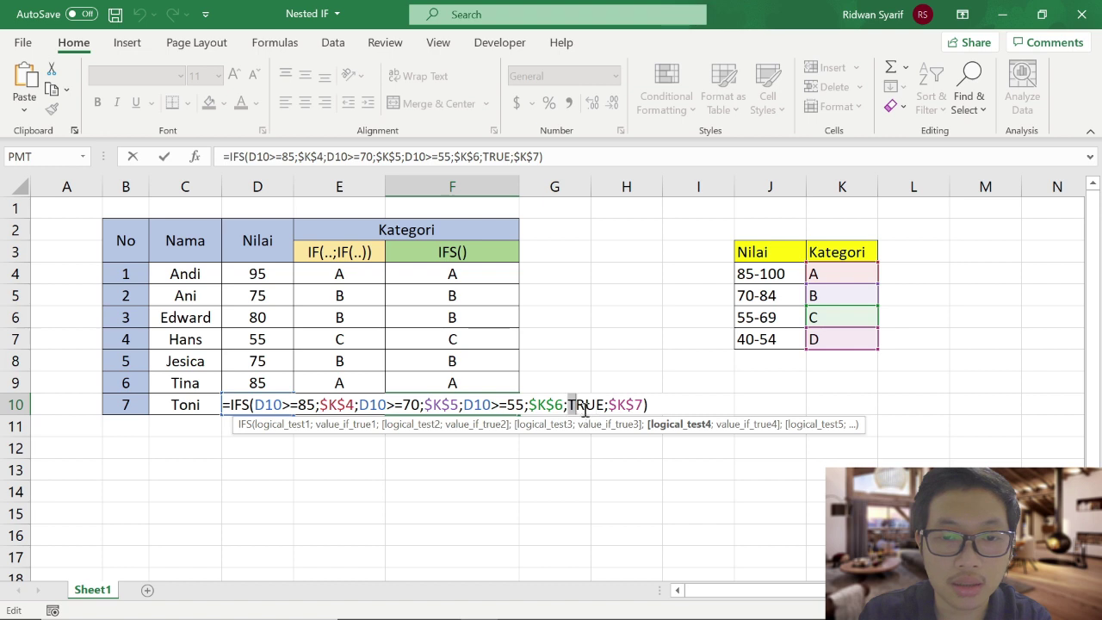
pyautogui.moveTo(567, 405); pyautogui.dragTo(605, 410)
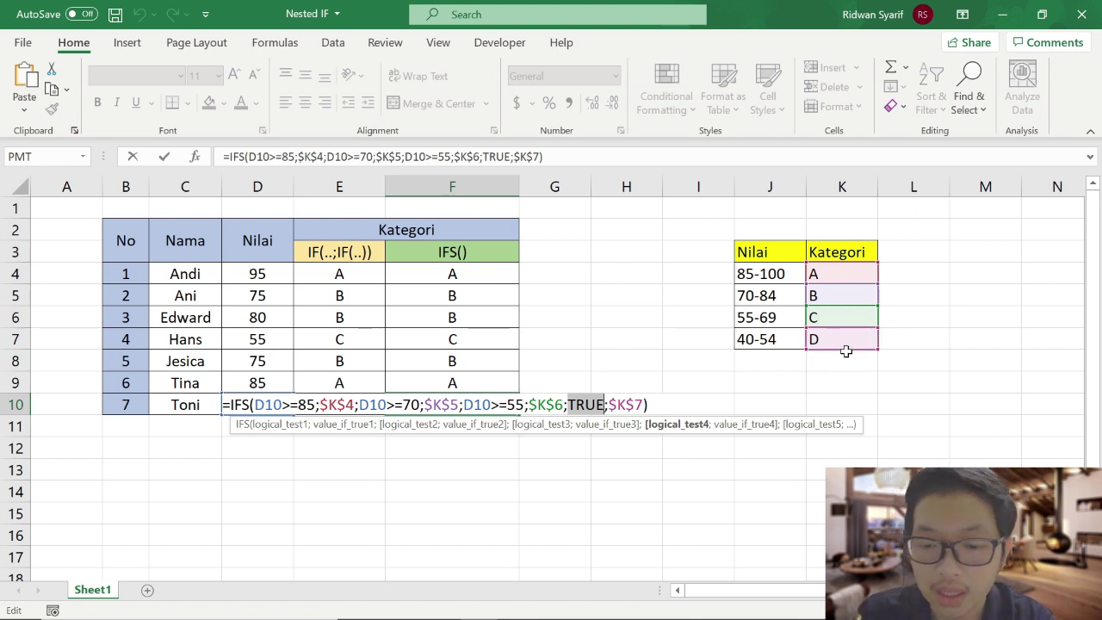
pyautogui.press('Return')
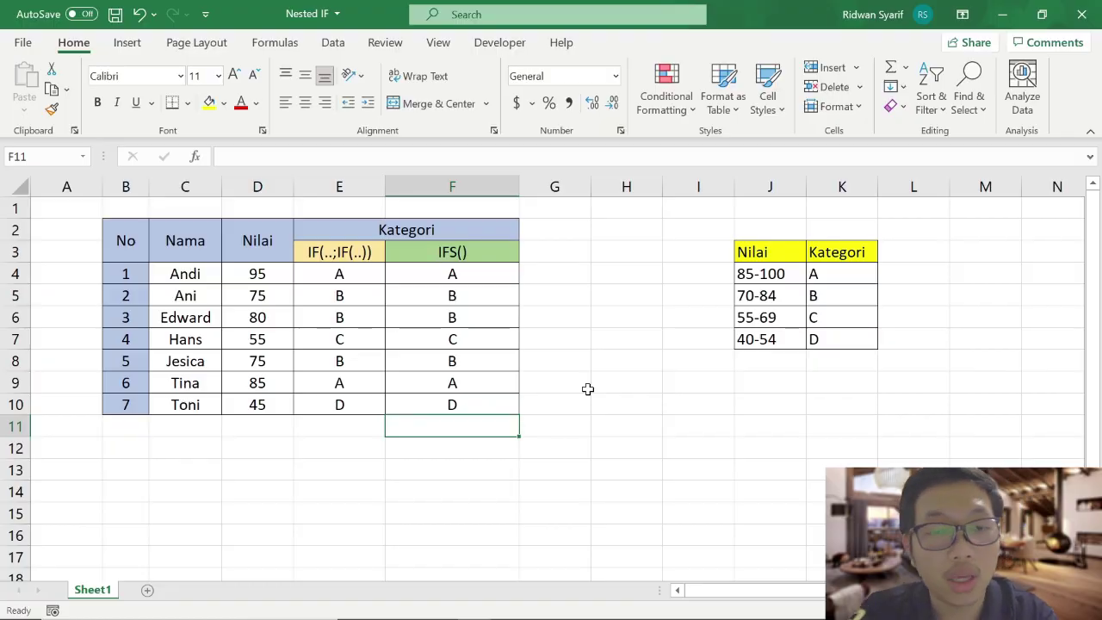